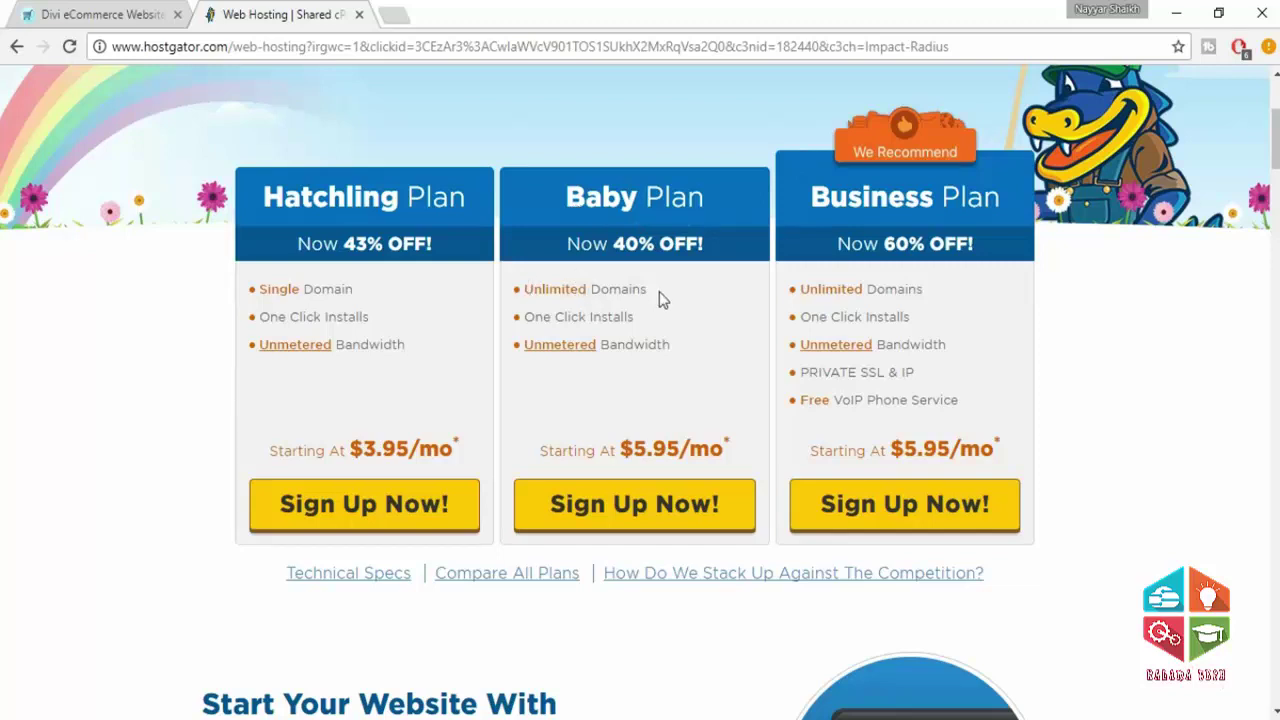
click(168, 12)
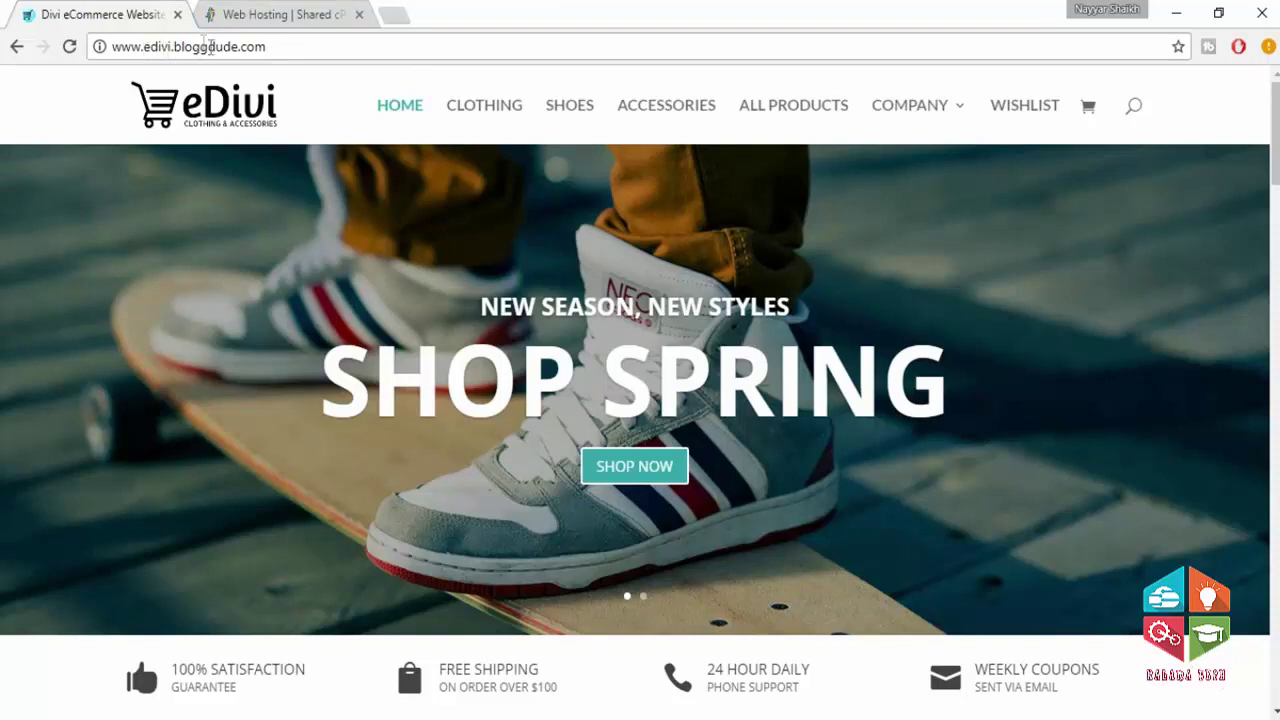
click(265, 28)
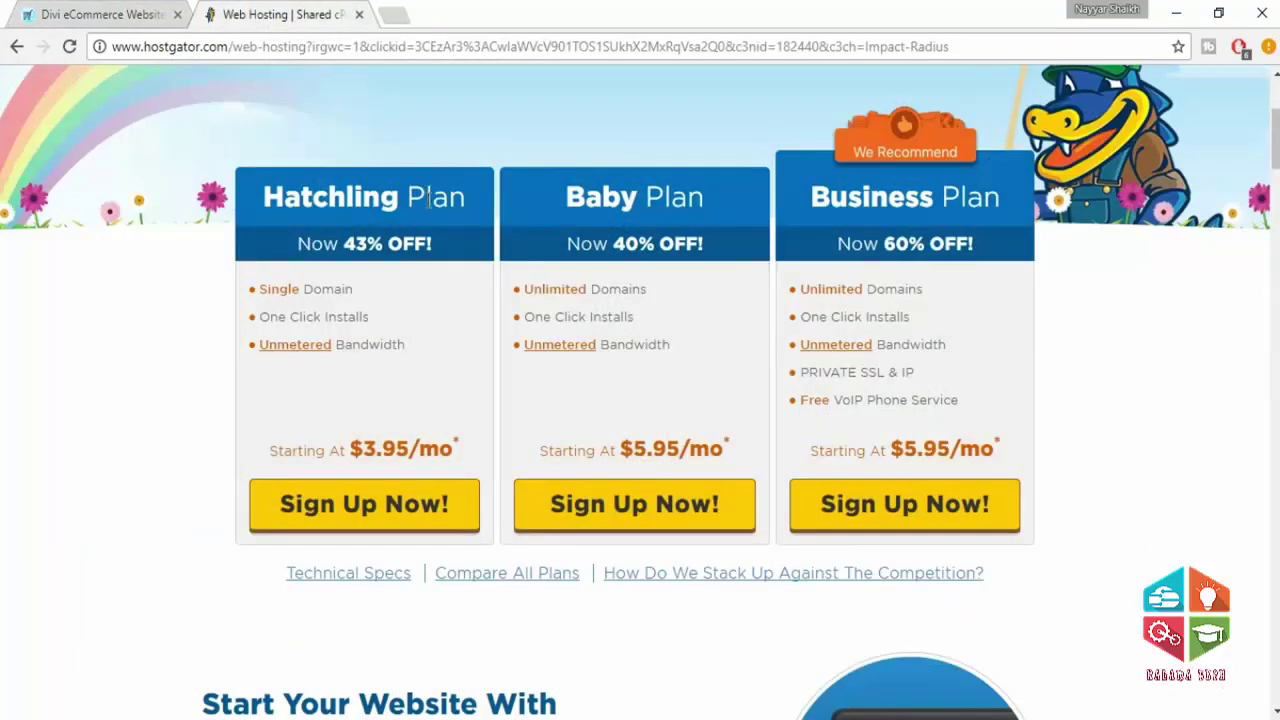
click(100, 15)
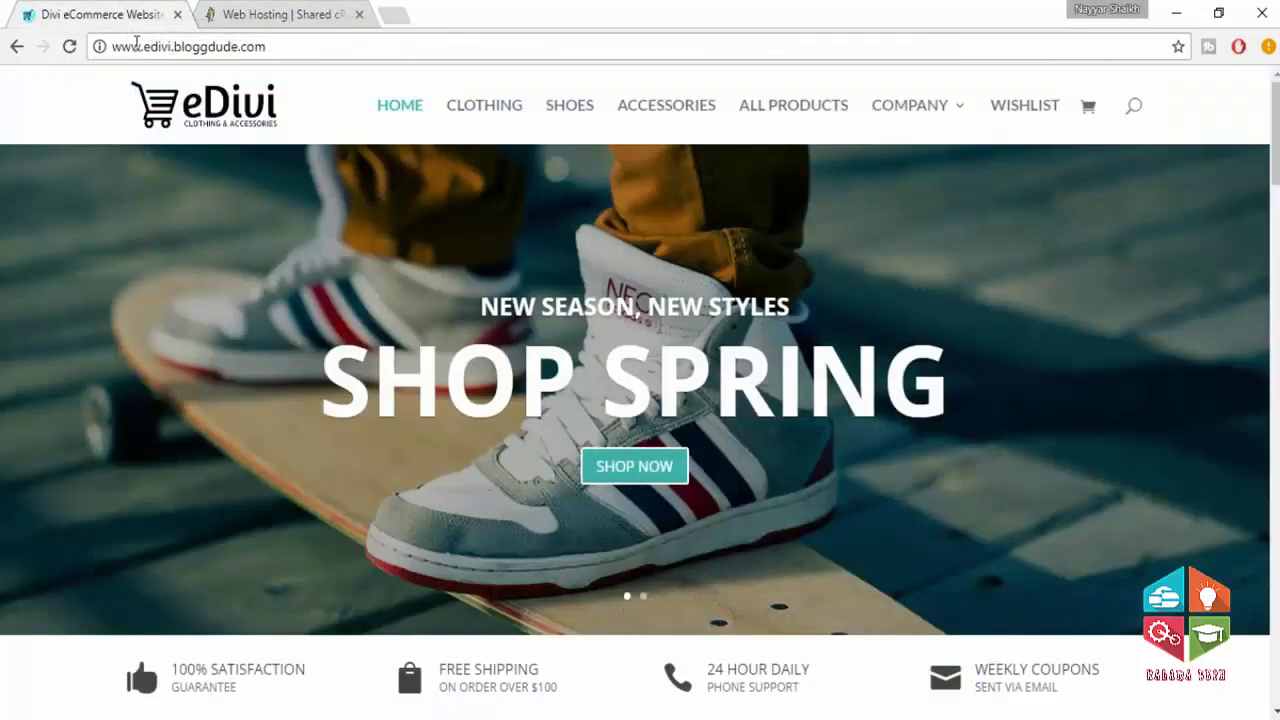
click(280, 14)
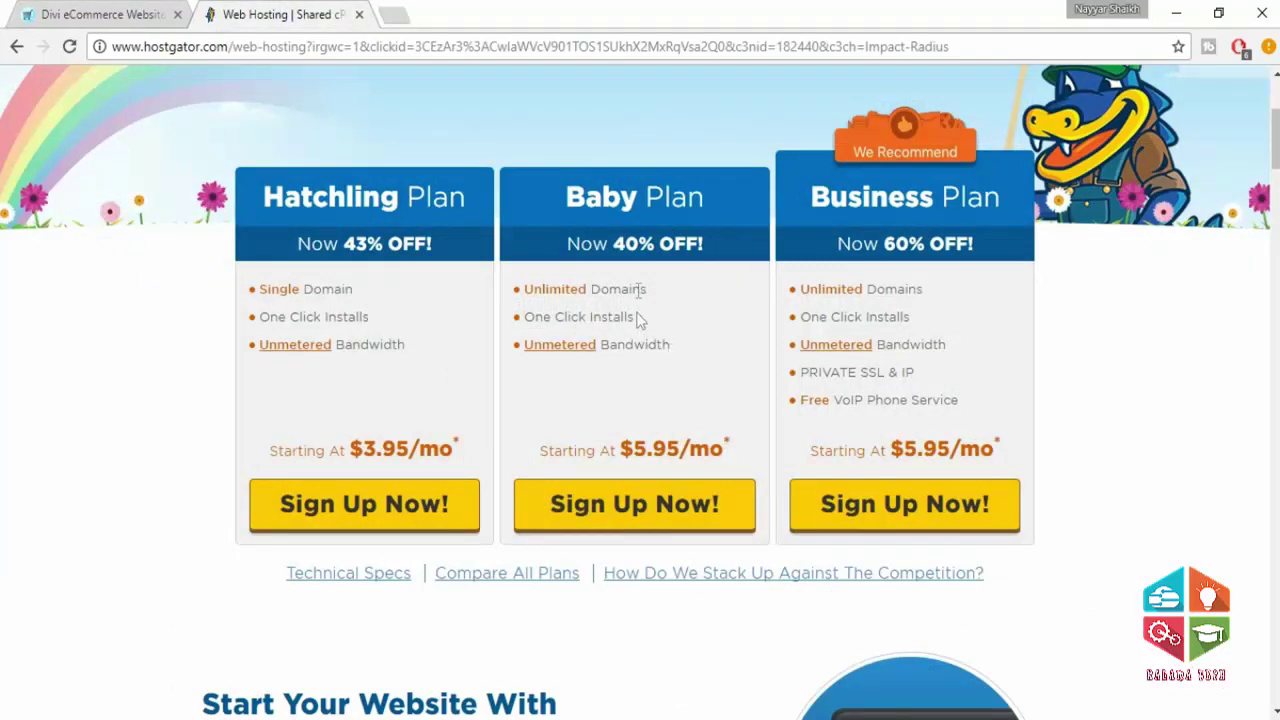
Step: Start the Baby plan signup using the already-owned domain bloggdude.com
click(668, 522)
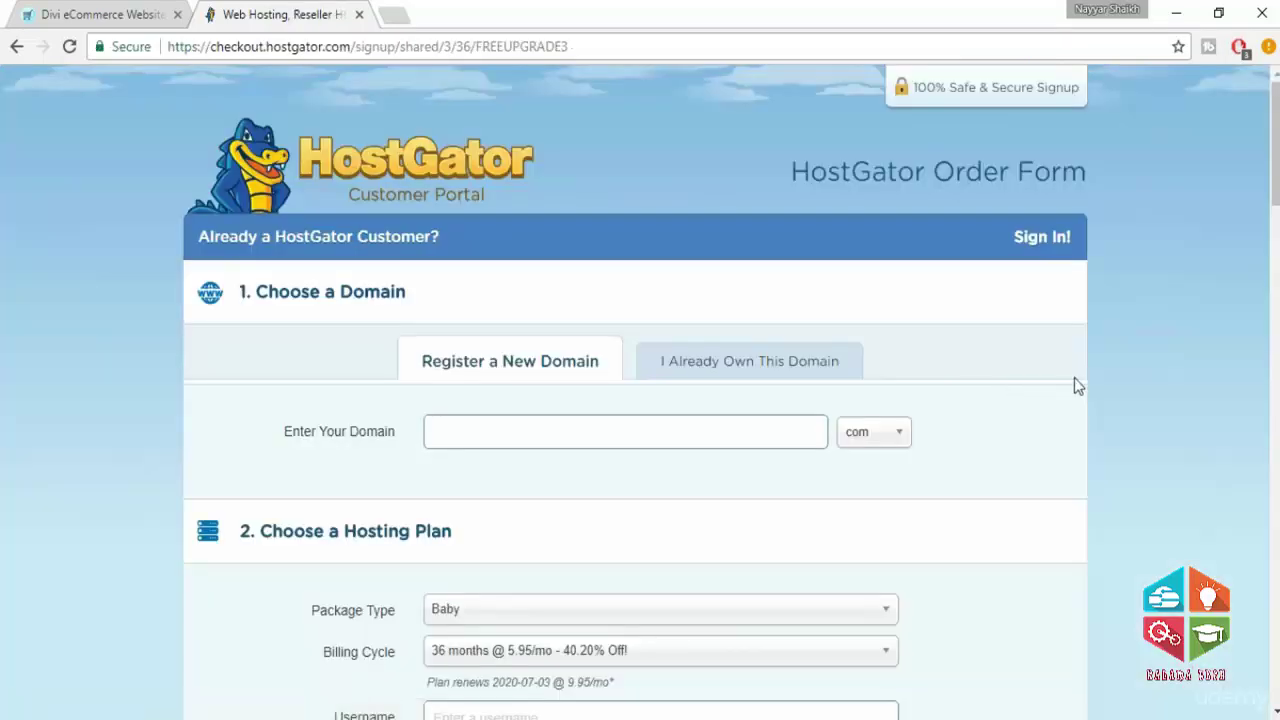
scroll(1074, 377, down, 1)
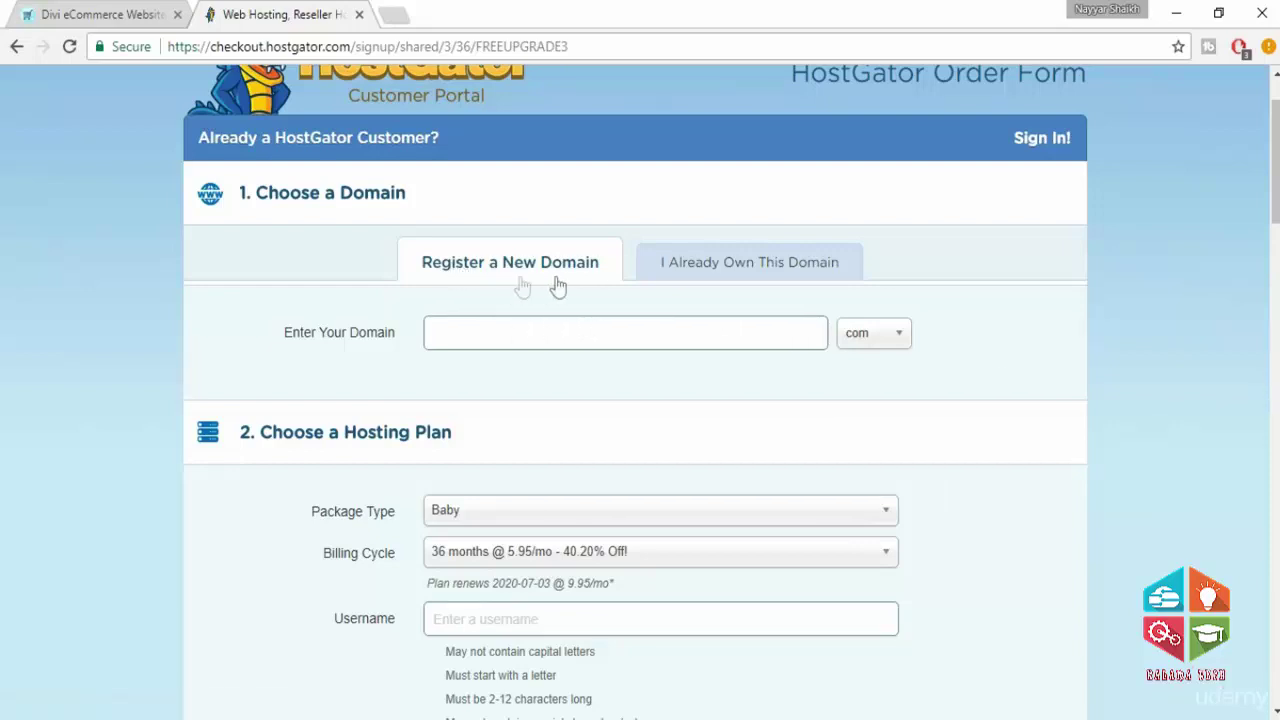
click(712, 270)
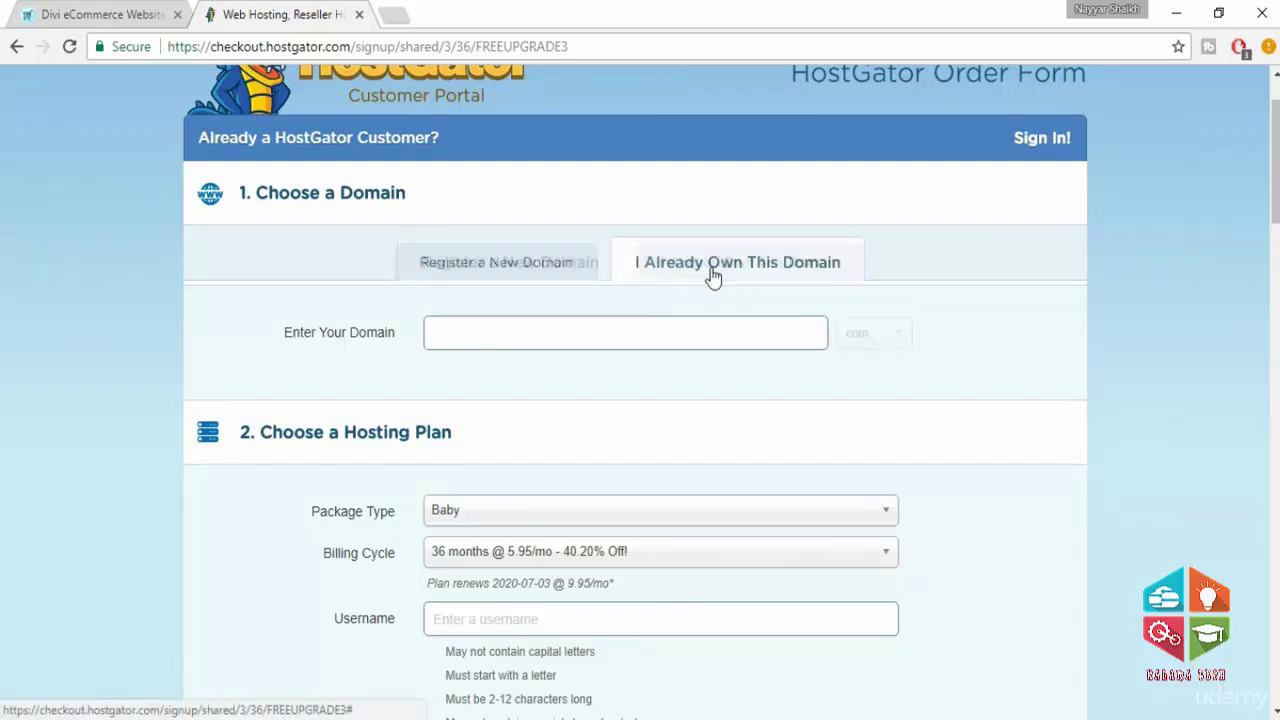
click(695, 335)
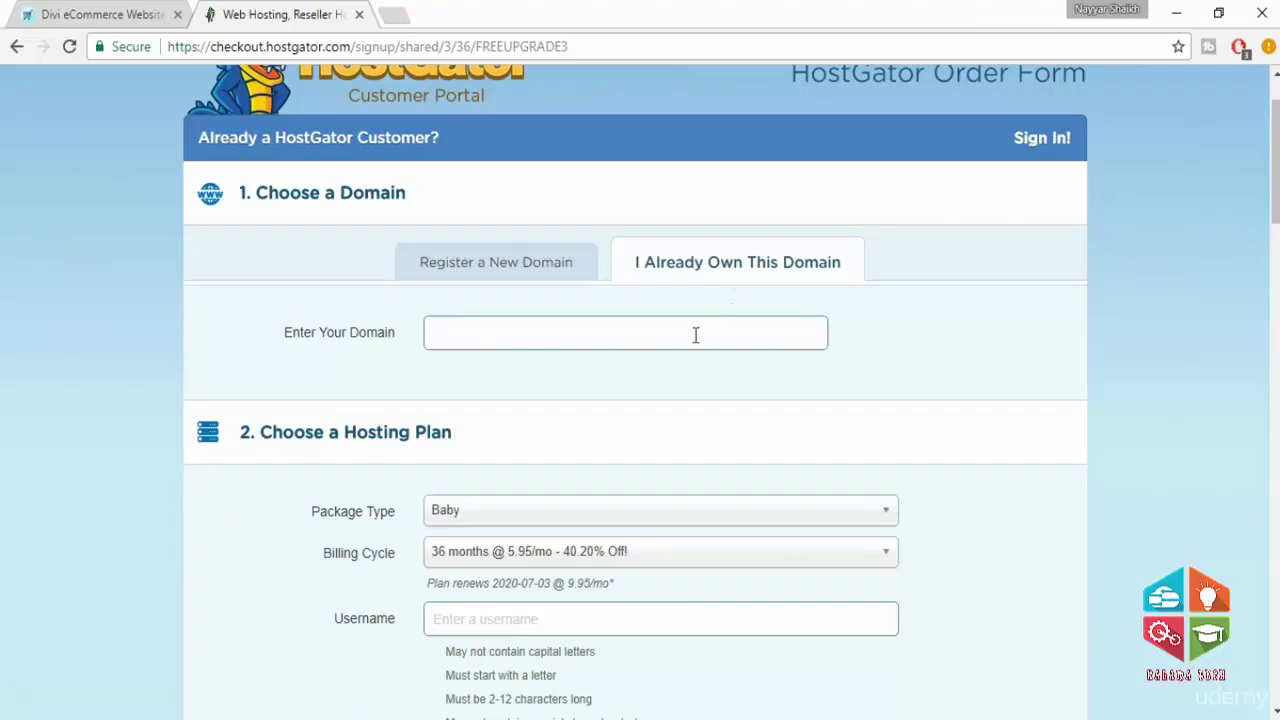
text(bloggdude.com)
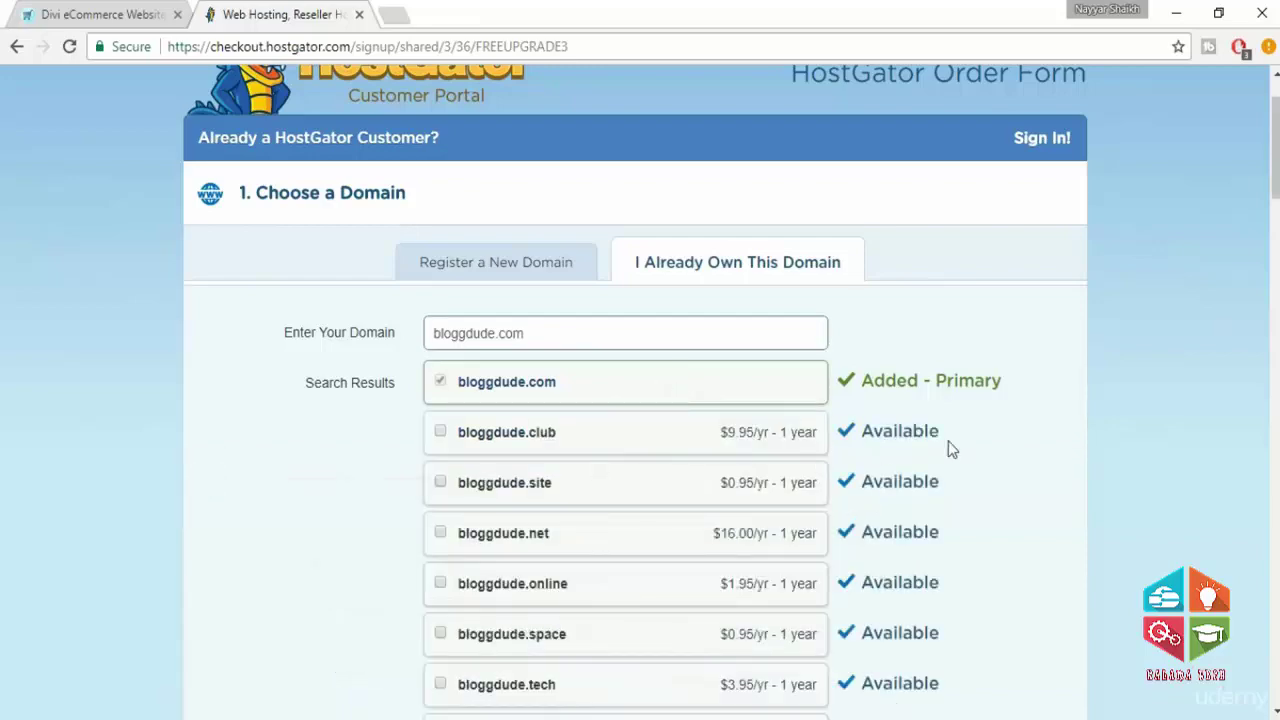
Step: Leave the extra domains bloggdude.club and bloggdude.site unselected
scroll(800, 430, down, 1)
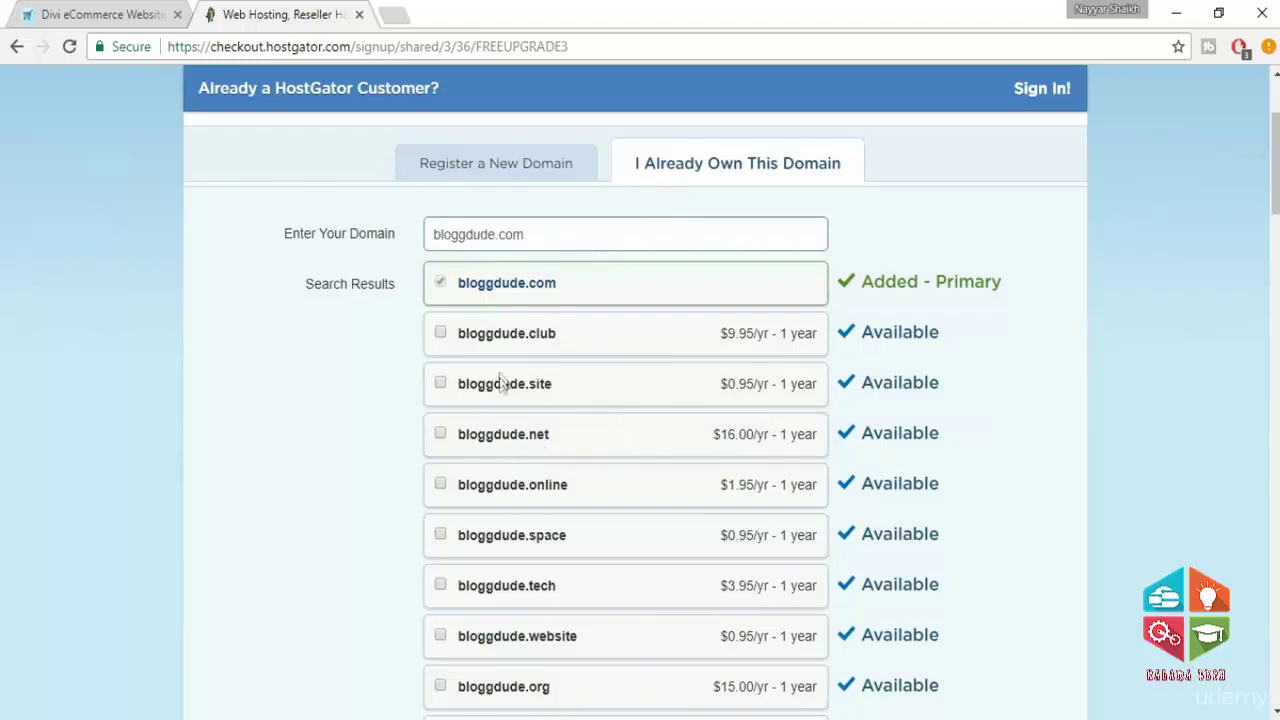
click(440, 333)
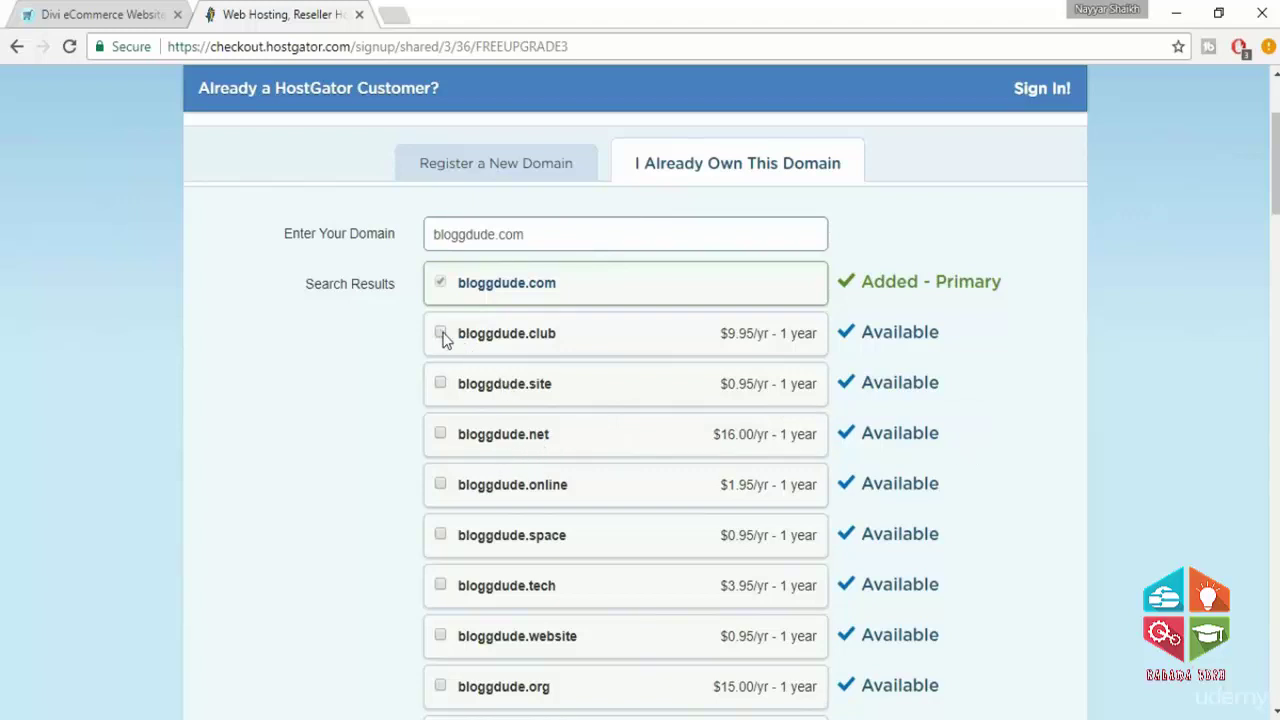
click(439, 387)
click(440, 335)
click(441, 384)
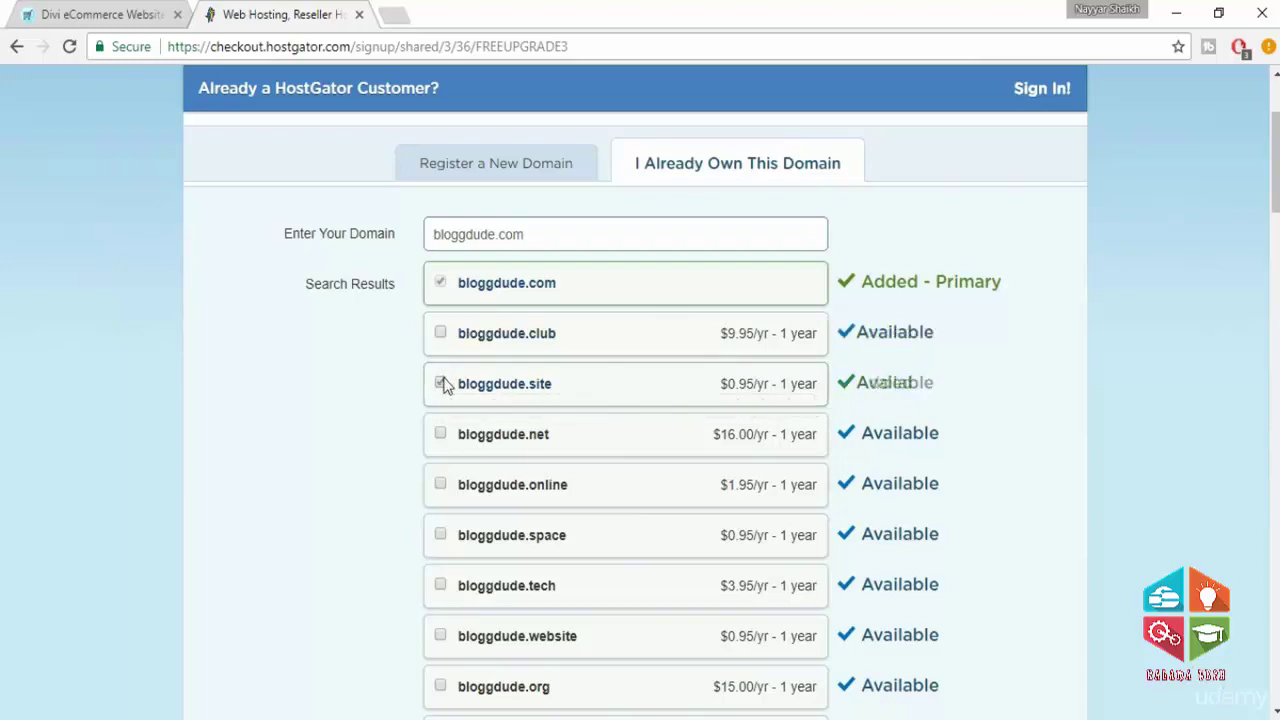
scroll(1003, 412, down, 3)
scroll(1007, 416, down, 5)
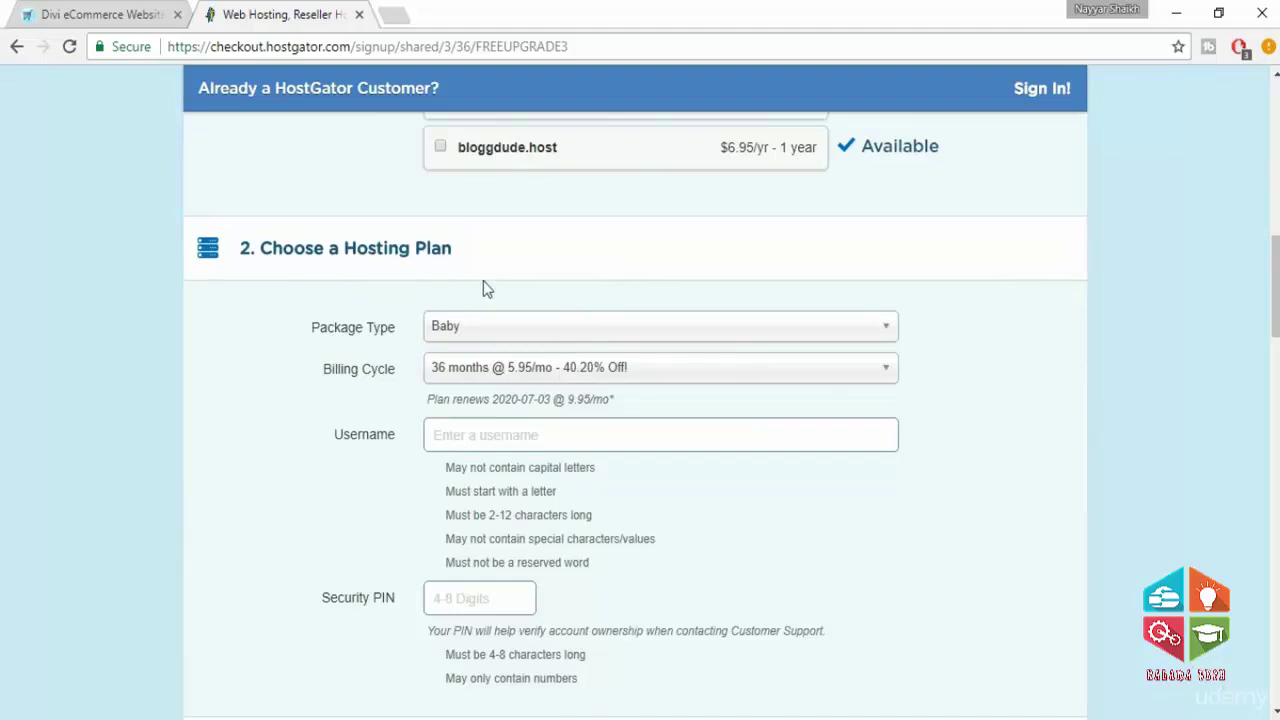
Step: Keep the Baby package and pick 12-month billing at $8.95/mo (25.10% off)
click(524, 340)
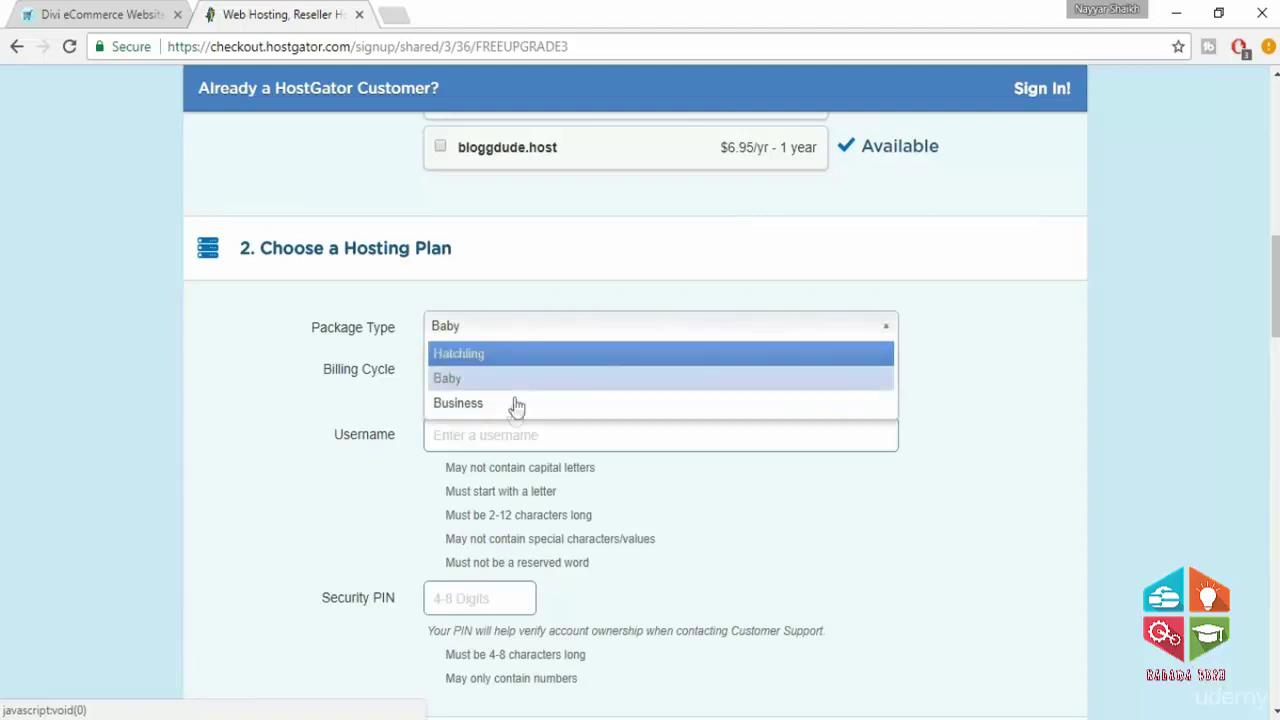
click(517, 380)
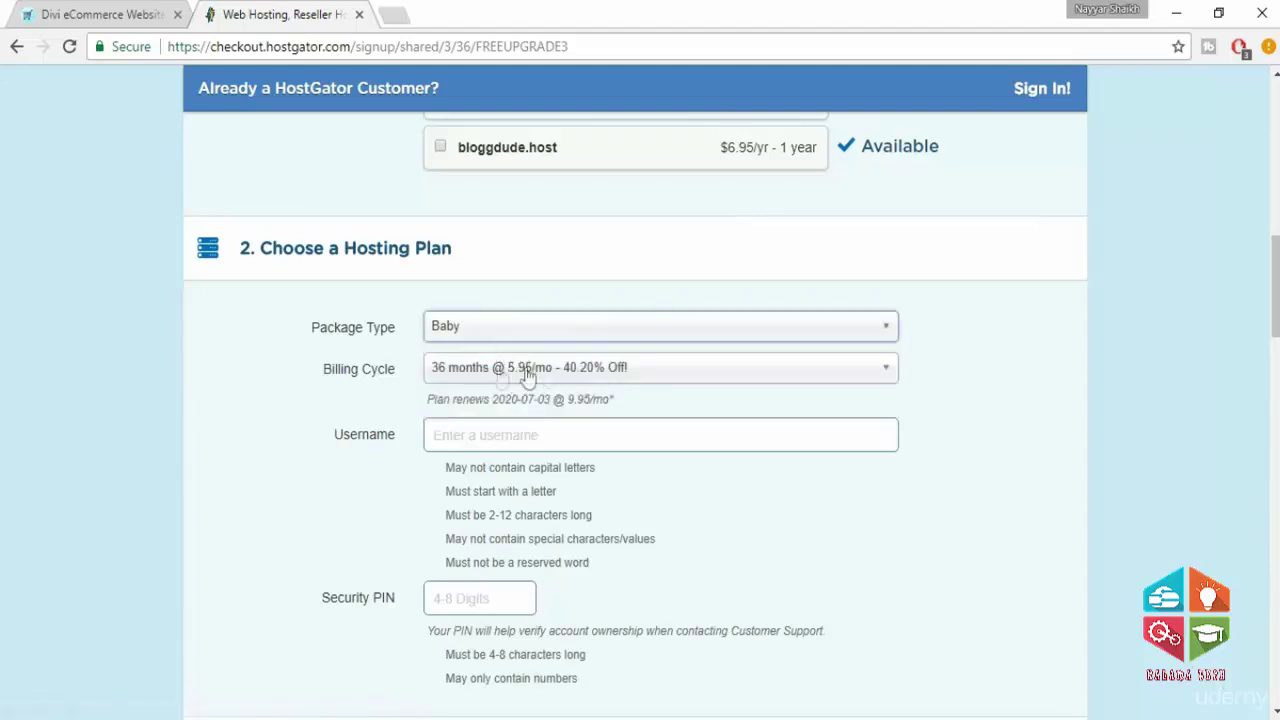
click(512, 370)
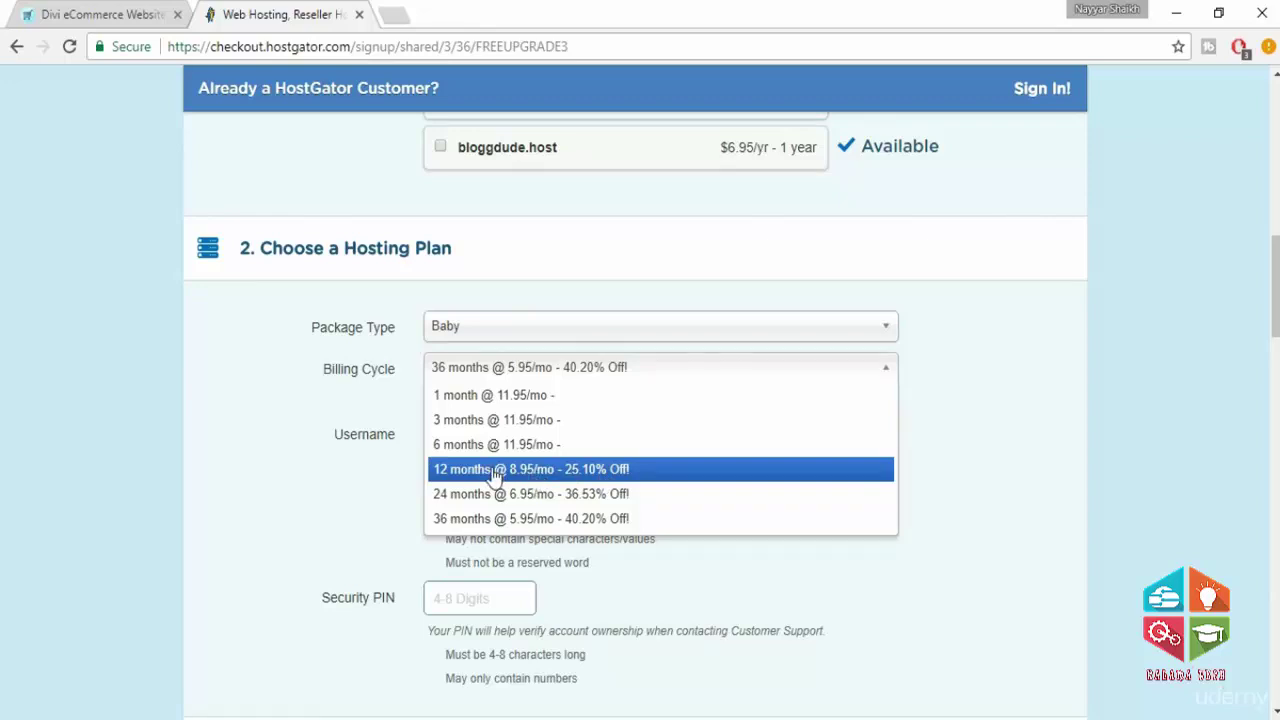
click(494, 471)
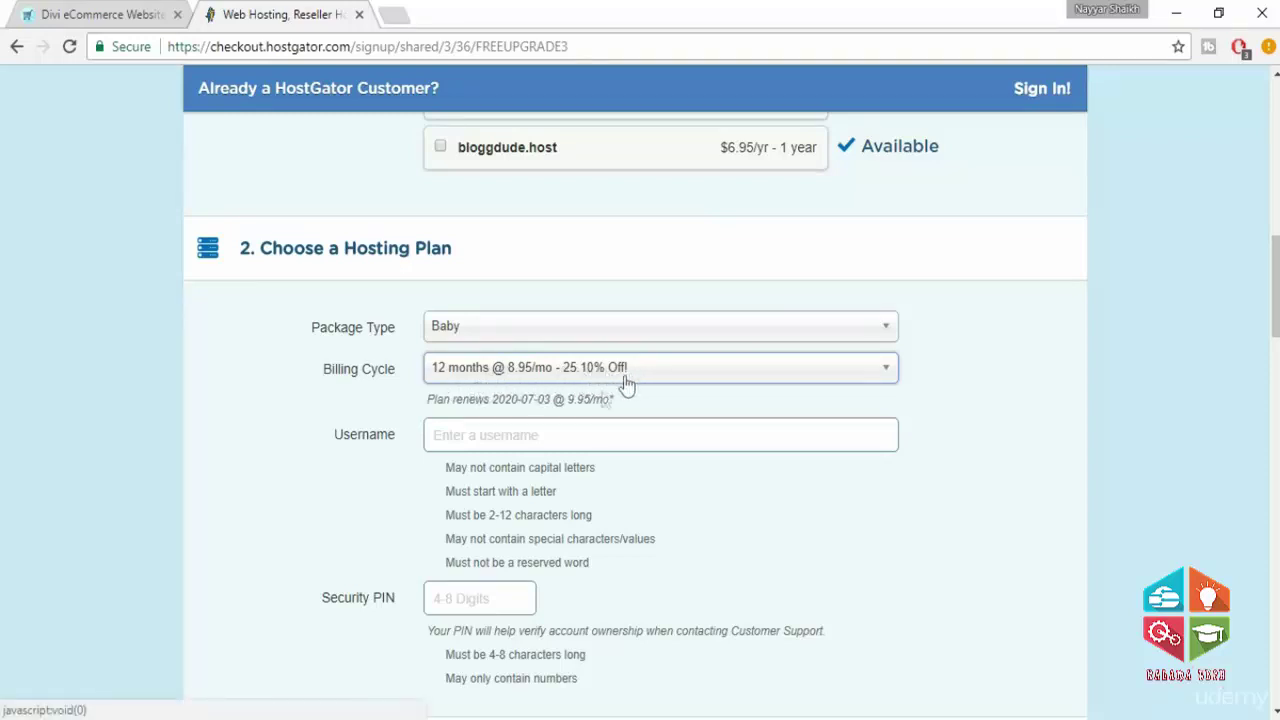
click(551, 434)
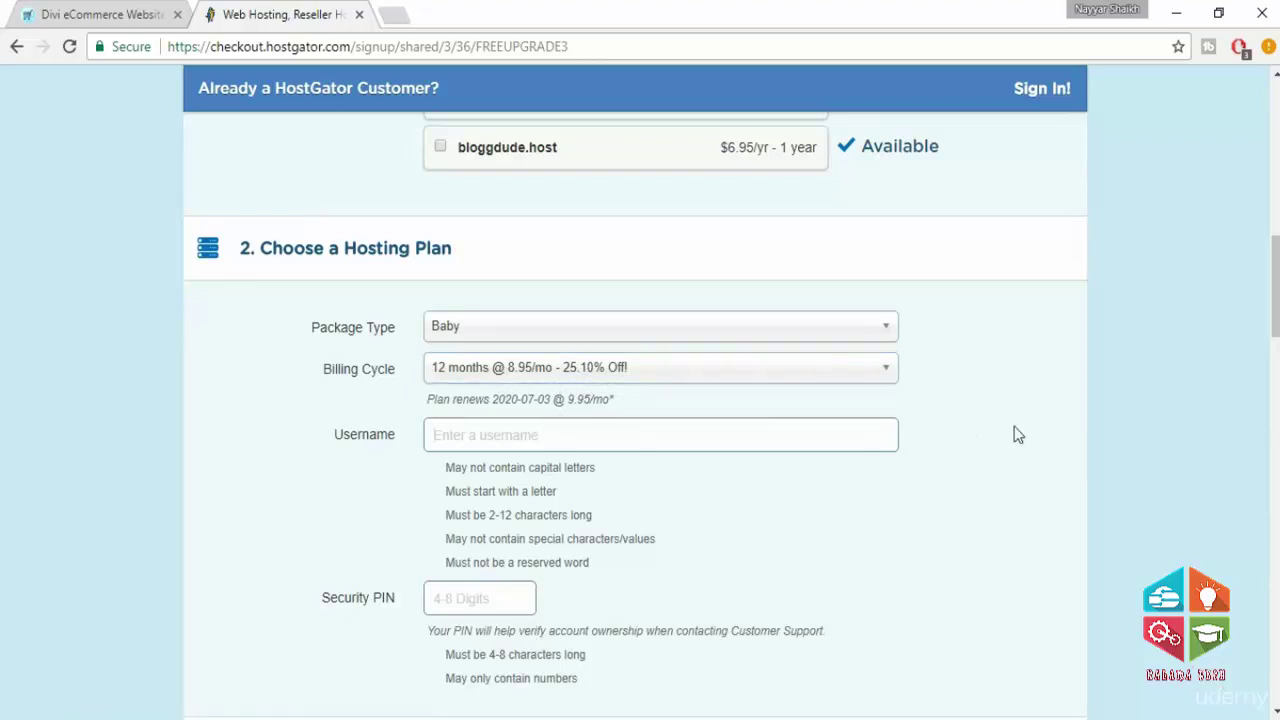
scroll(1014, 430, down, 2)
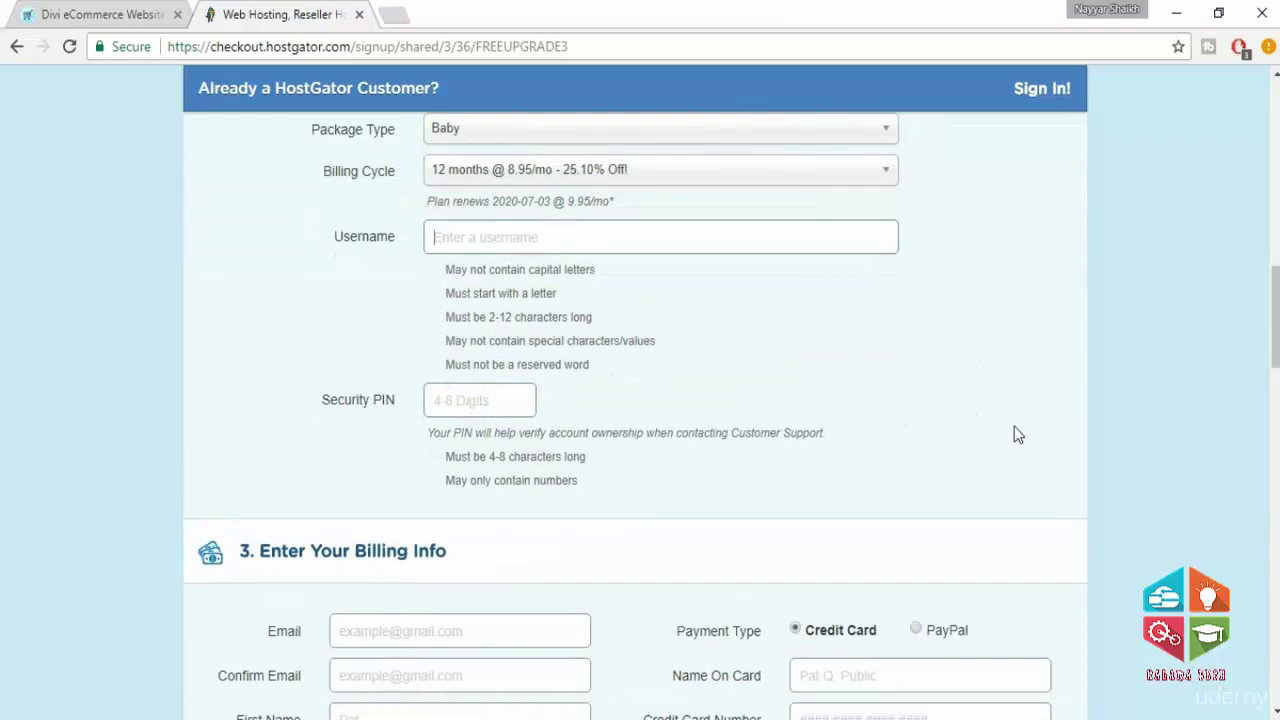
text(nayyar)
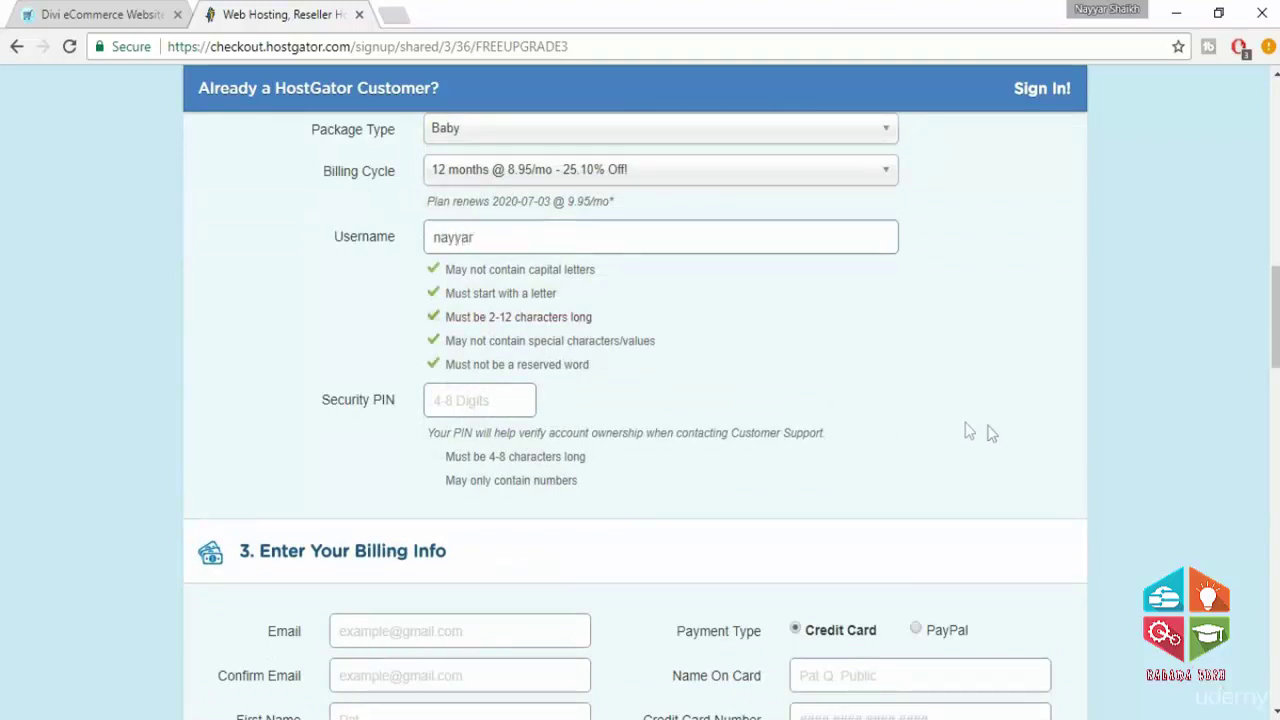
click(481, 405)
scroll(889, 406, down, 1)
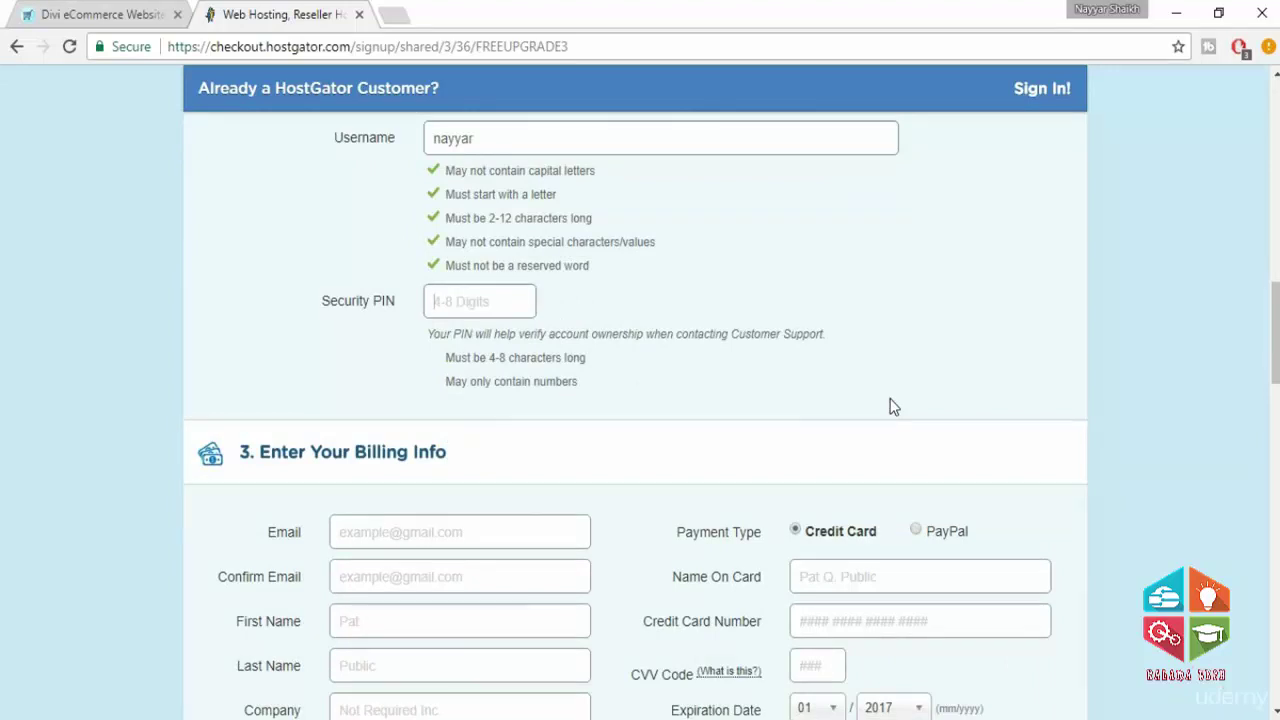
scroll(951, 393, down, 3)
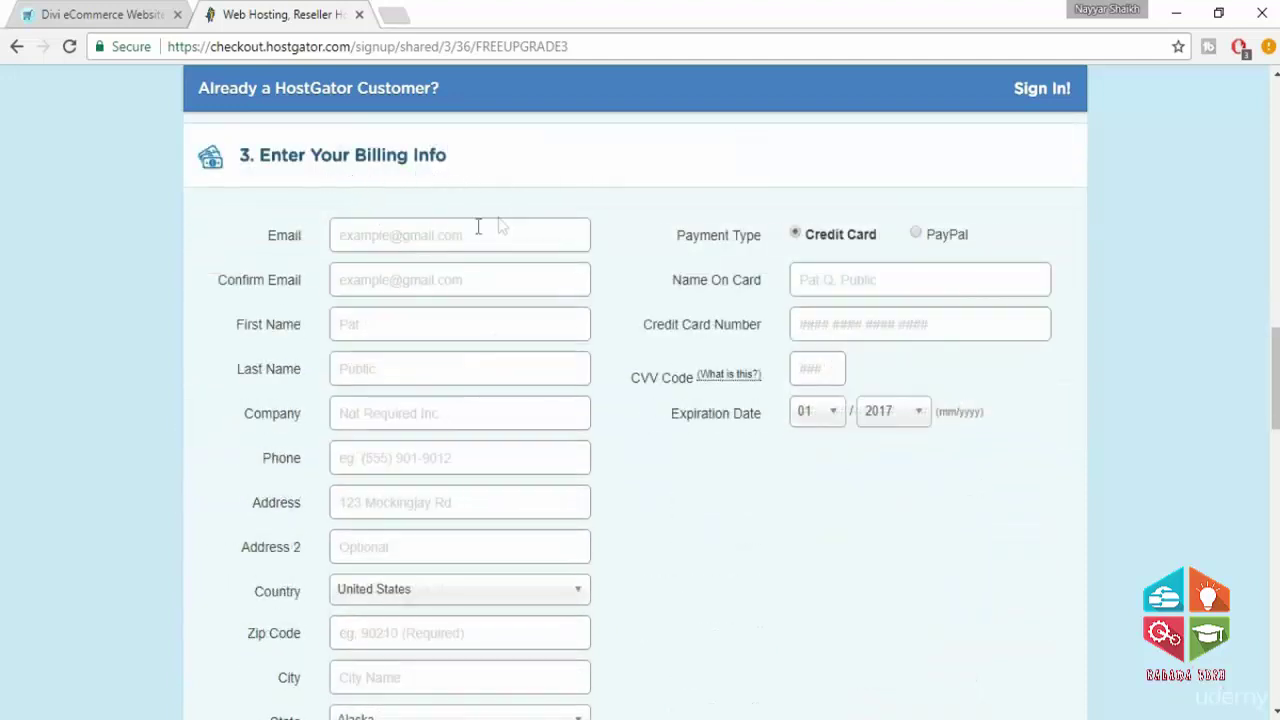
scroll(477, 368, down, 2)
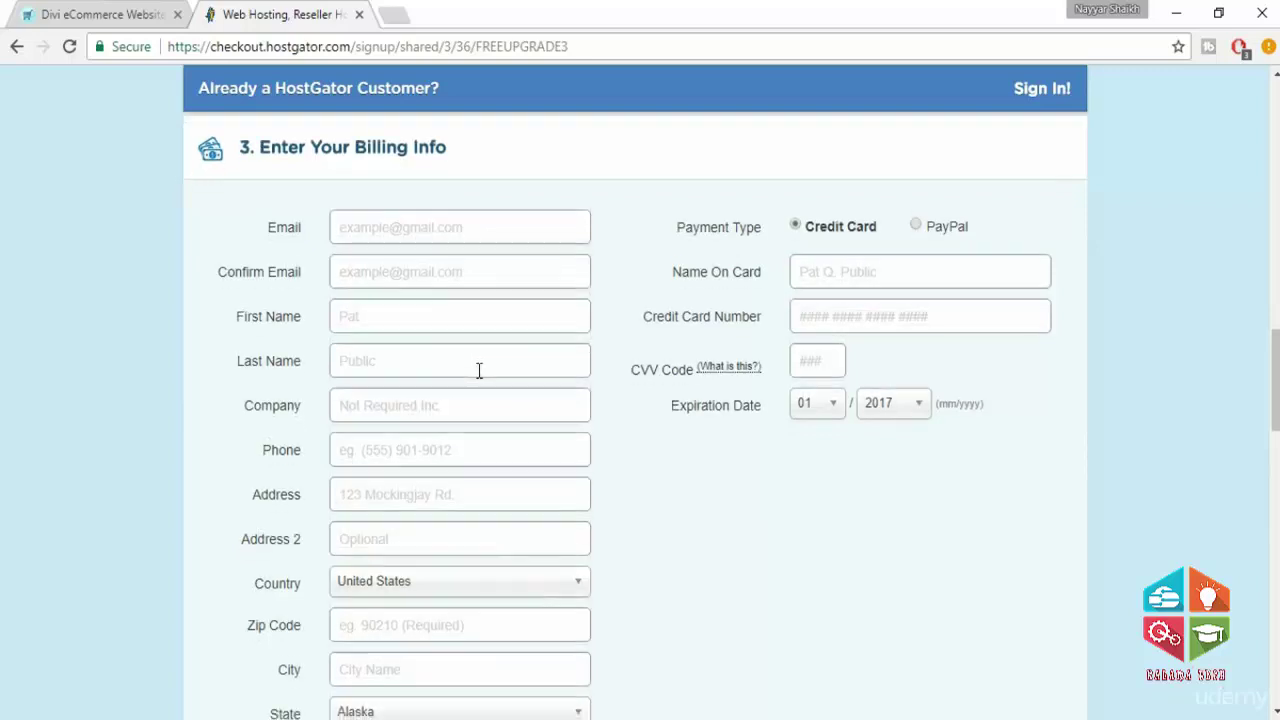
scroll(480, 387, up, 3)
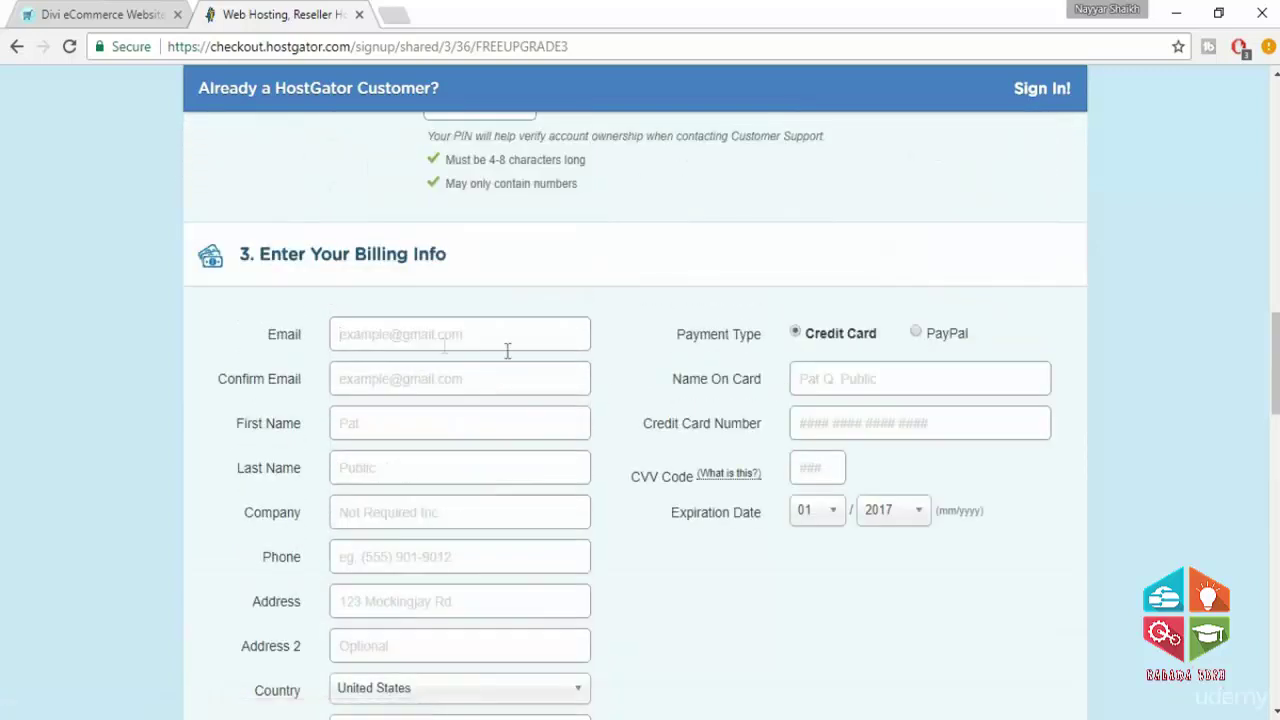
click(426, 340)
scroll(426, 342, down, 1)
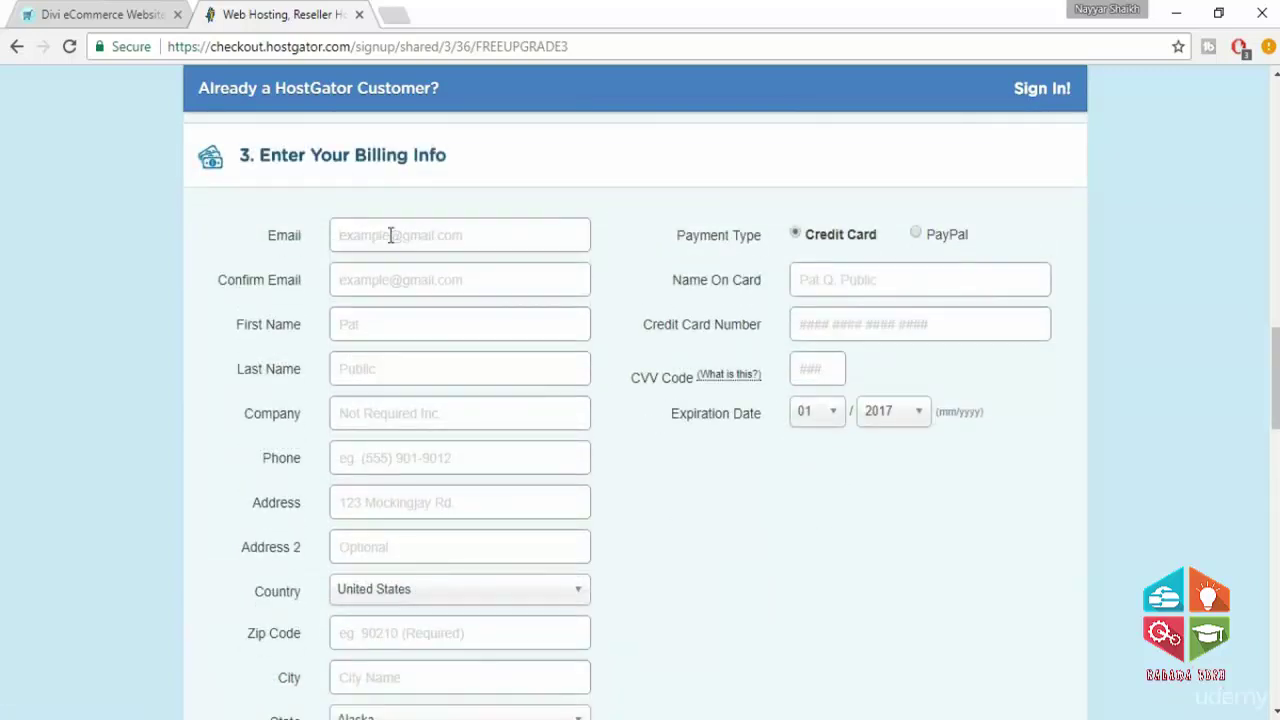
scroll(403, 395, down, 1)
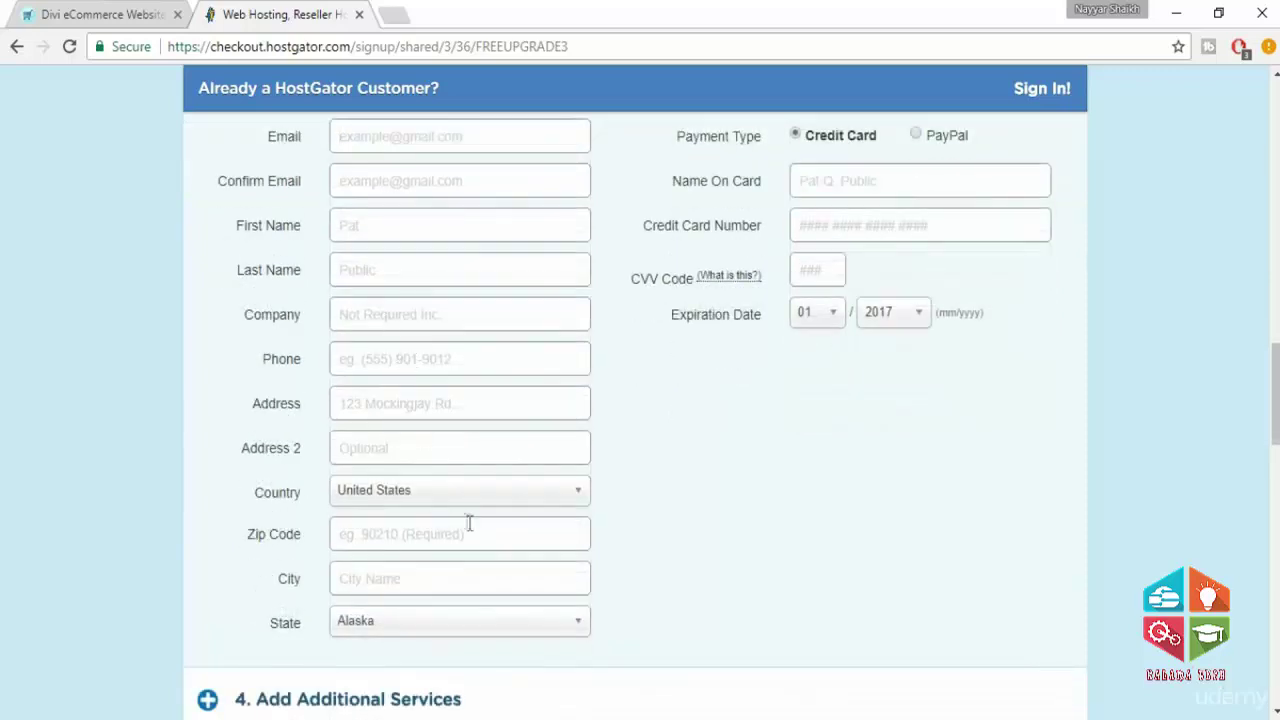
scroll(626, 455, up, 1)
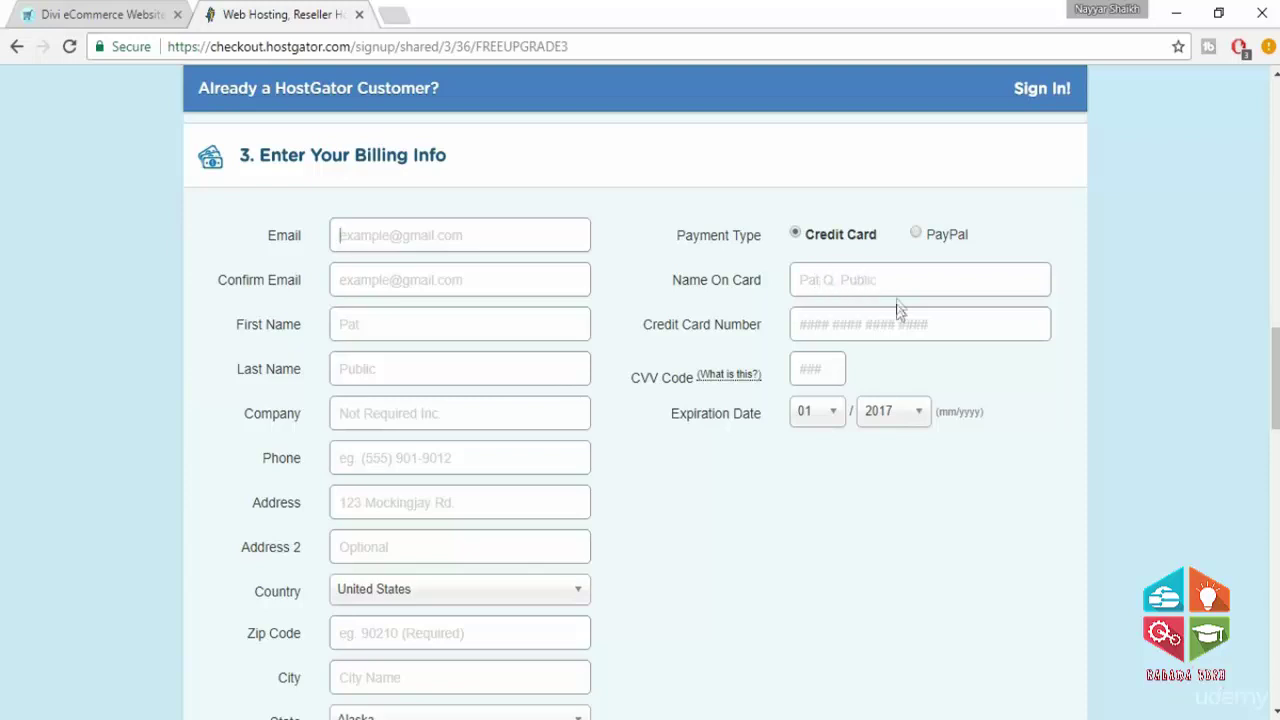
click(916, 235)
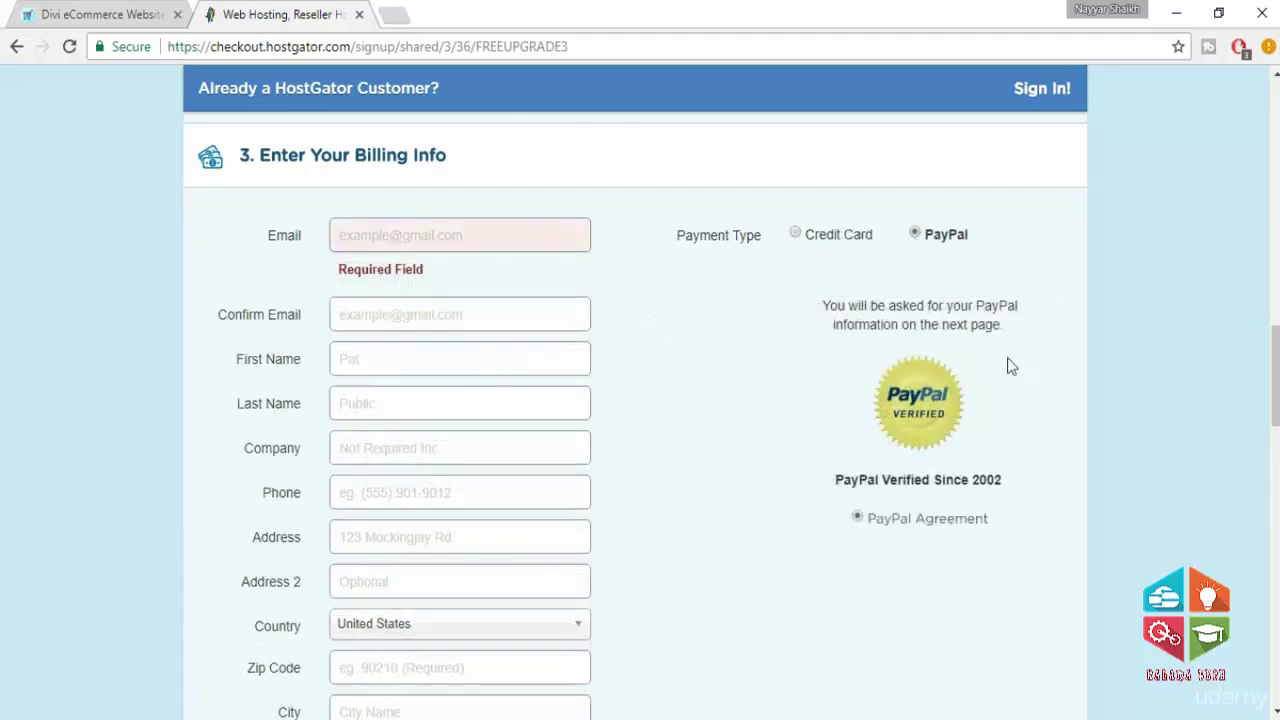
click(800, 234)
scroll(1111, 358, down, 4)
scroll(1113, 362, down, 3)
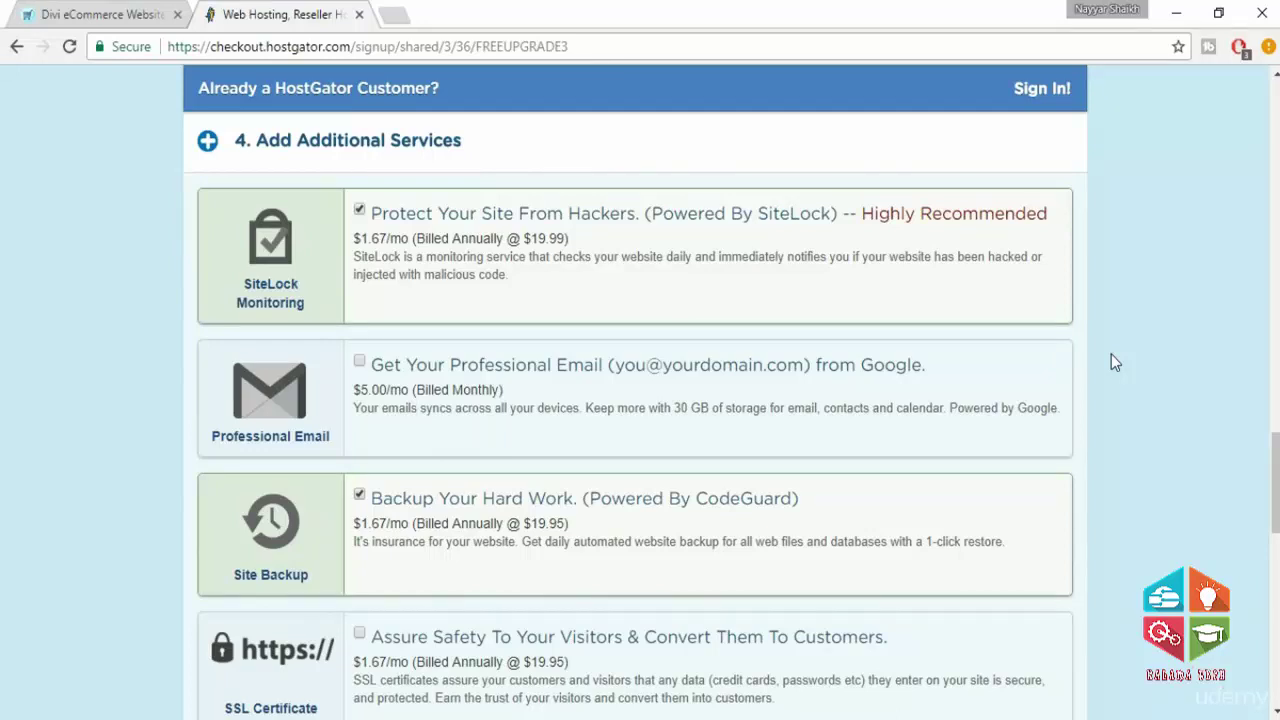
Step: Remove the SiteLock and CodeGuard Backup add-ons from the order
click(360, 209)
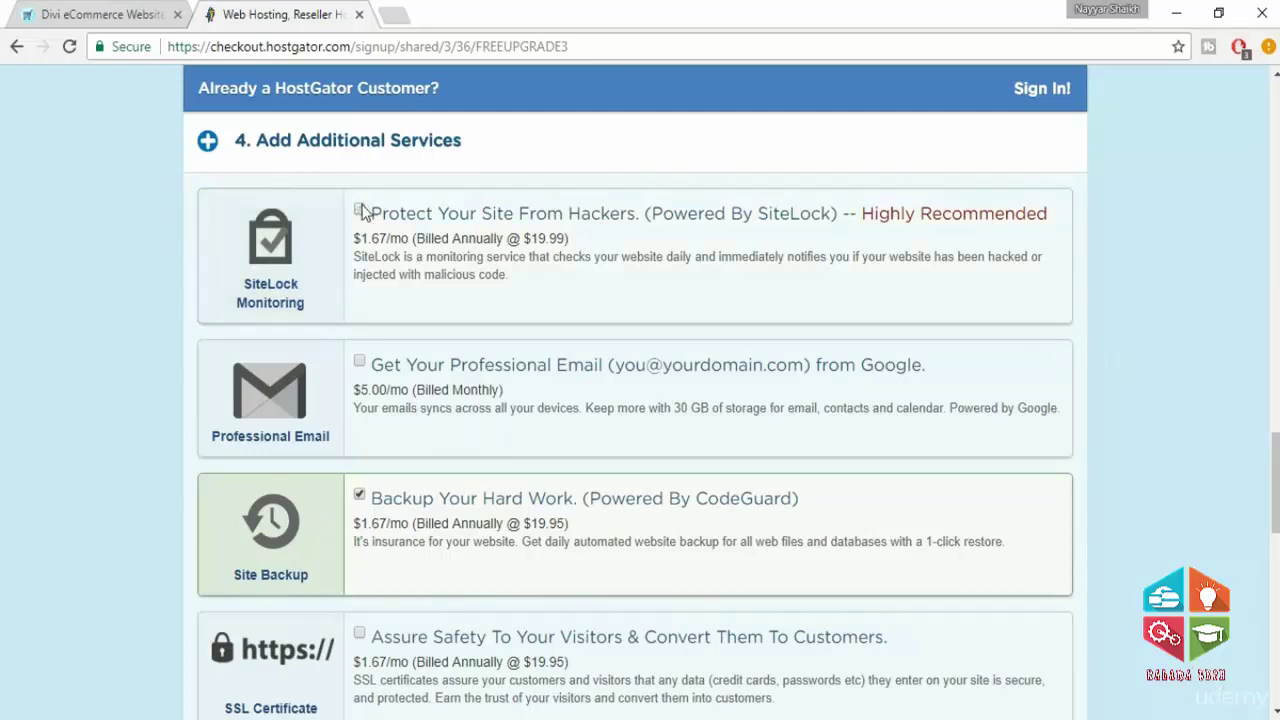
click(359, 496)
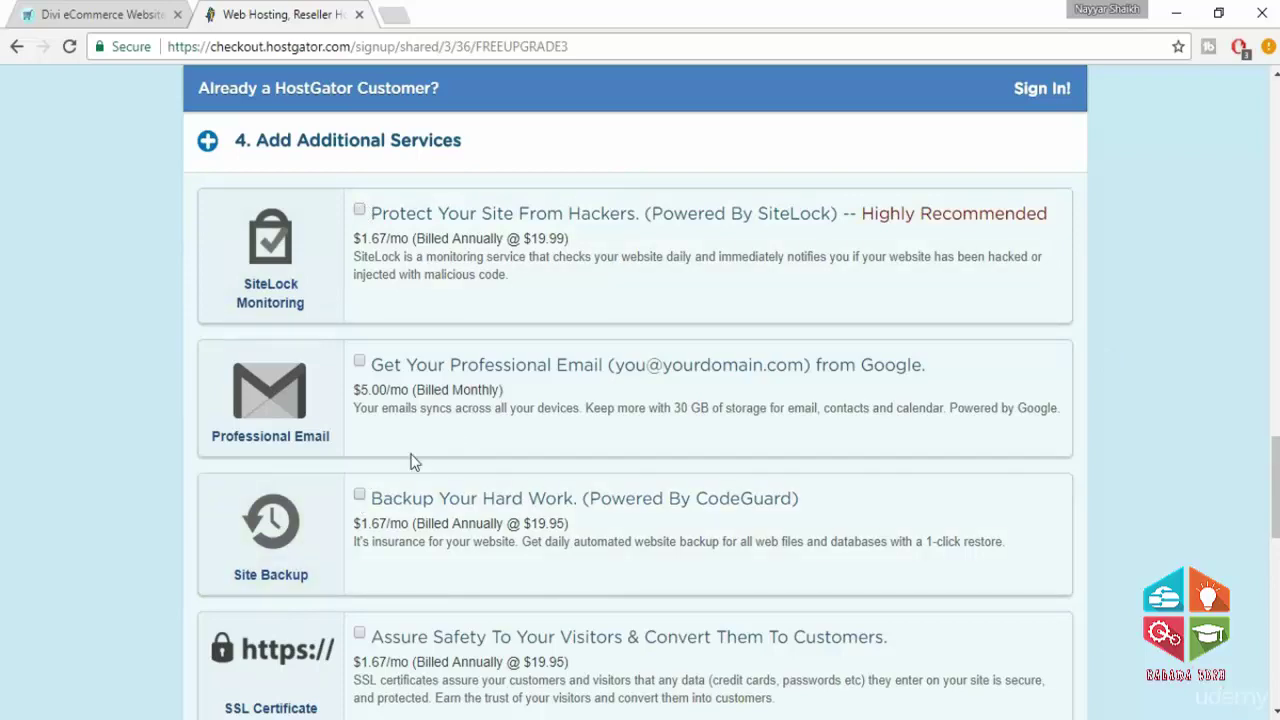
scroll(414, 457, down, 3)
scroll(423, 363, up, 3)
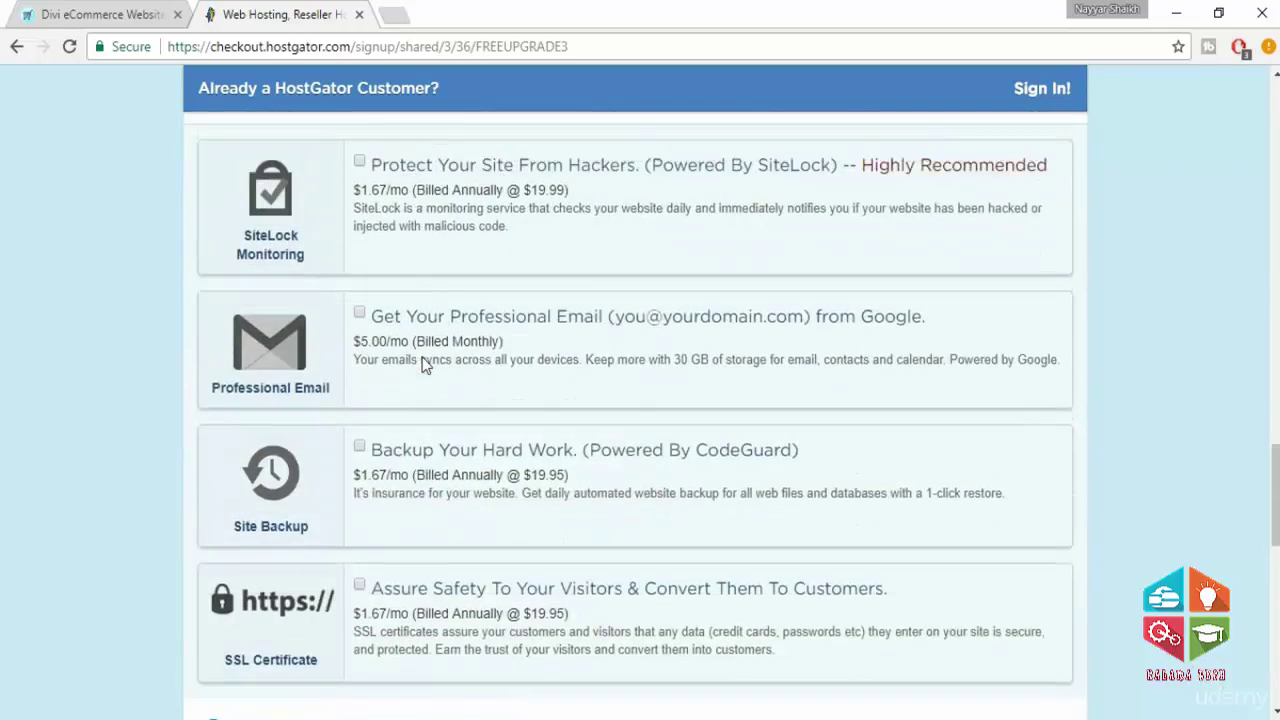
scroll(423, 363, up, 1)
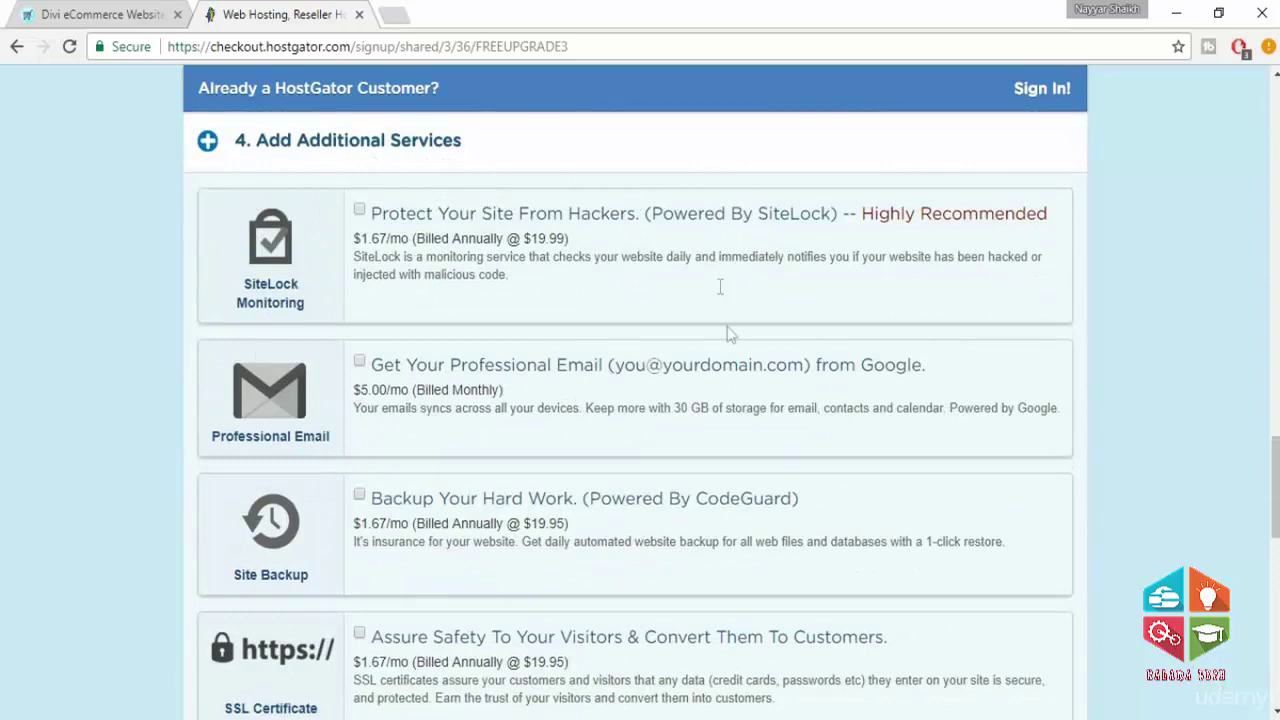
scroll(729, 333, down, 5)
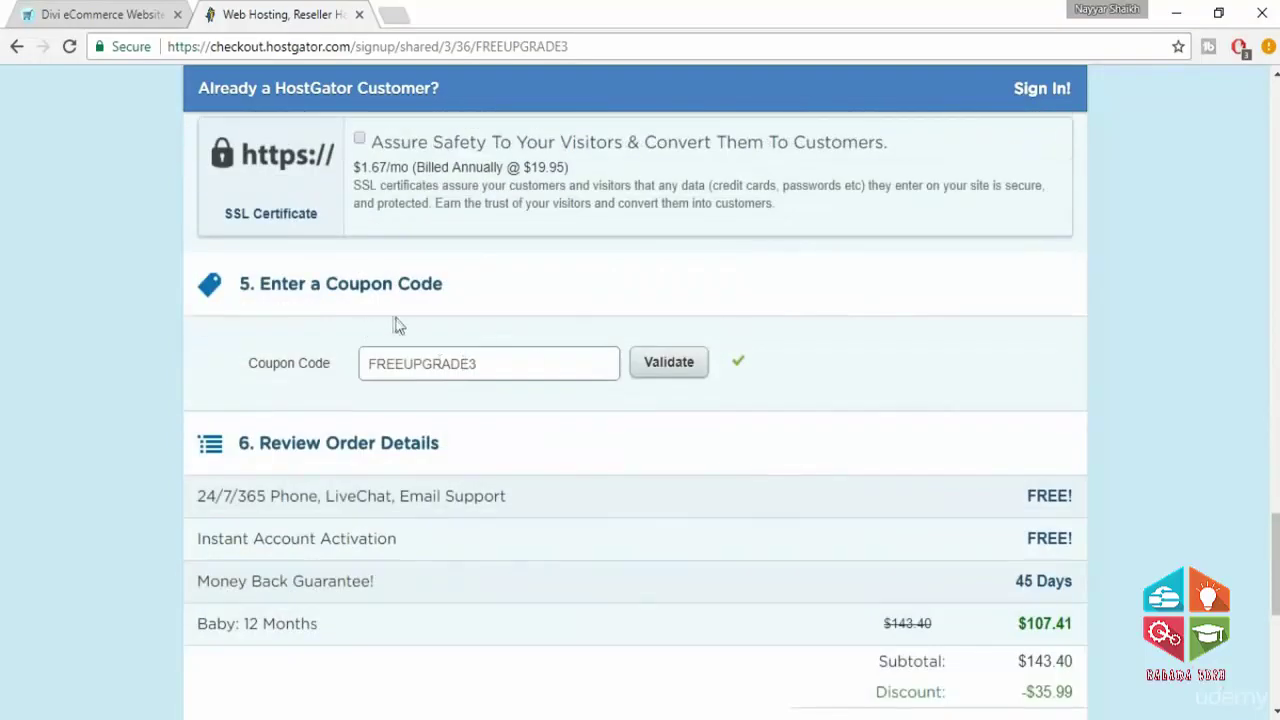
Step: Replace coupon FREEUPGRADE3 with WEBBDUDE45 and validate it, bringing the total to $107.55
double_click(509, 363)
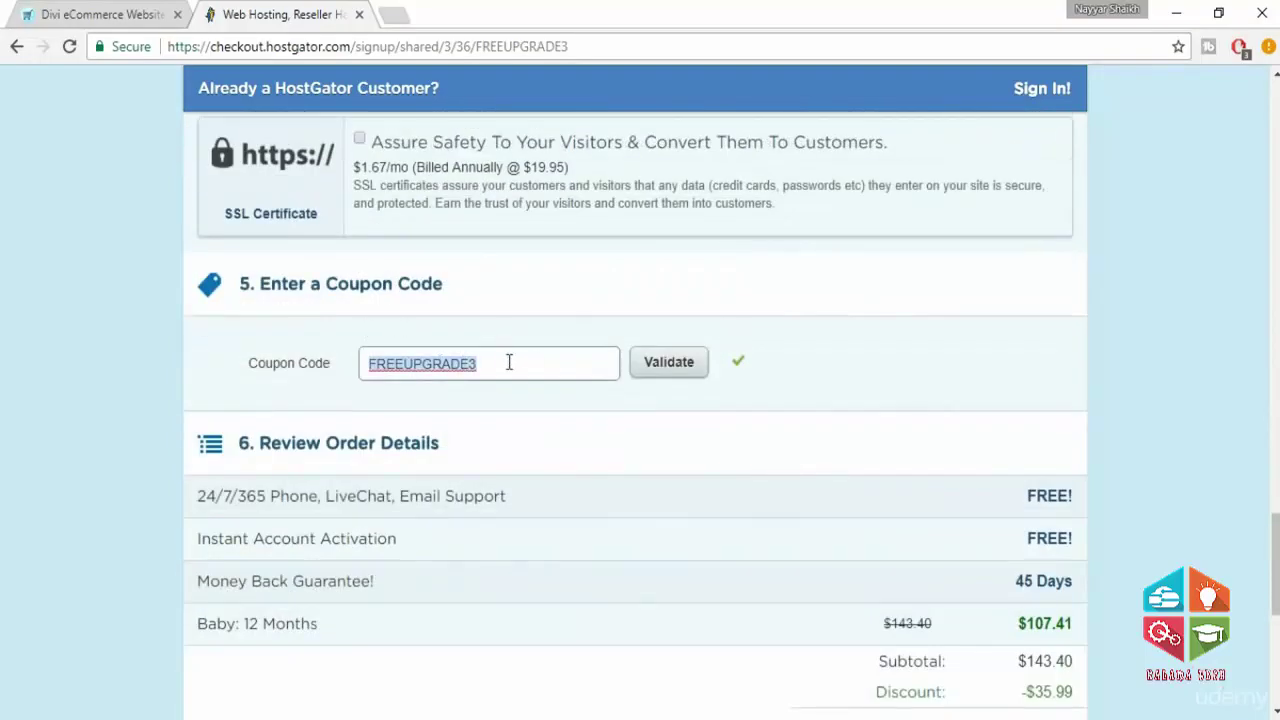
scroll(600, 380, down, 1)
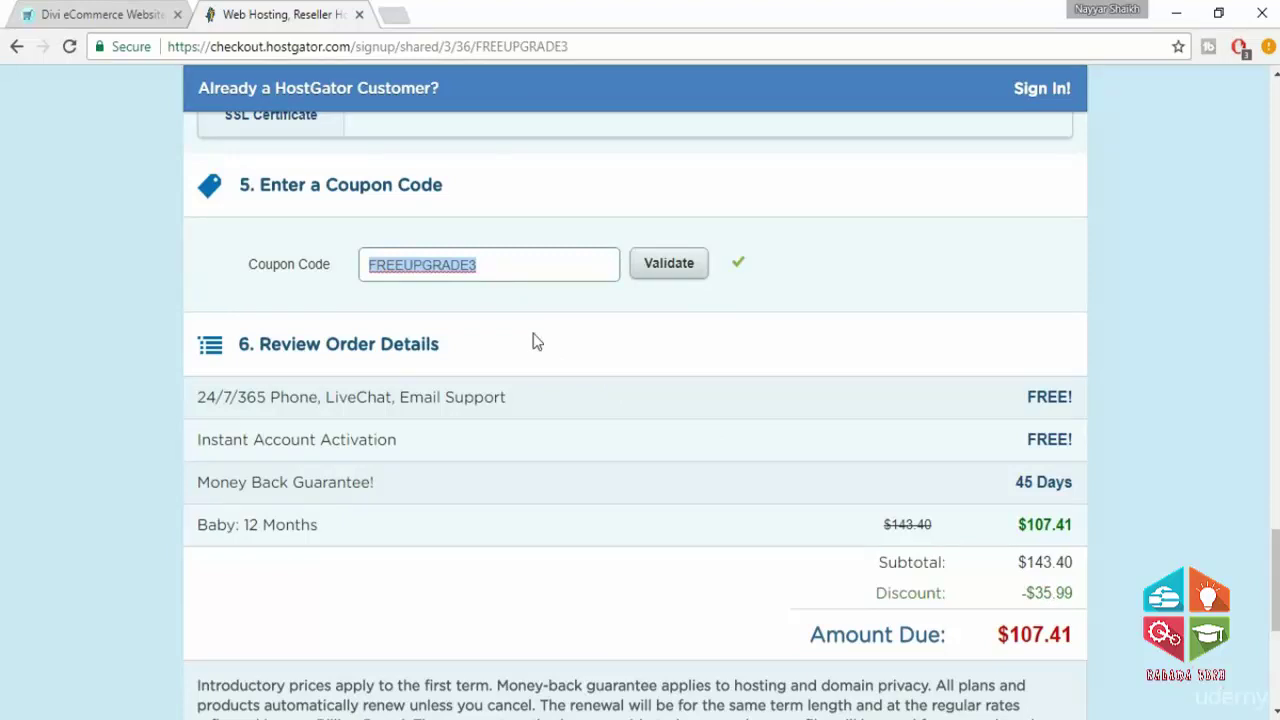
text(WEBBDUDE45)
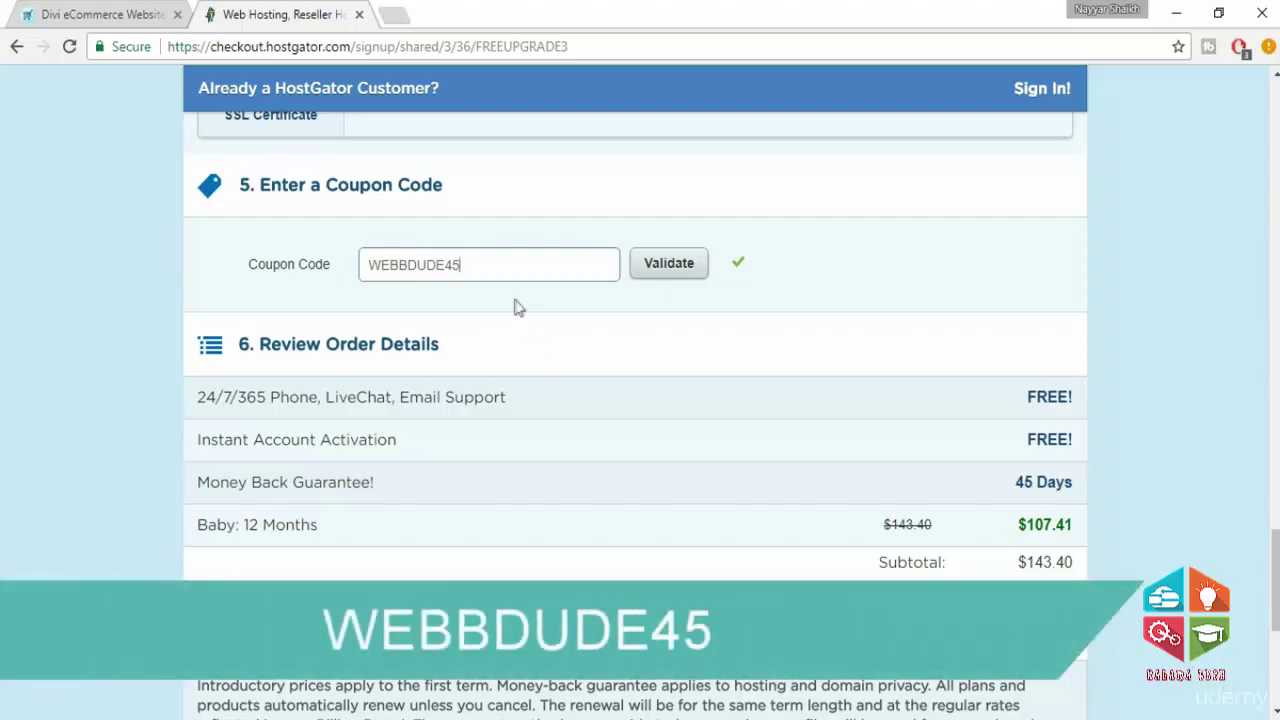
click(683, 277)
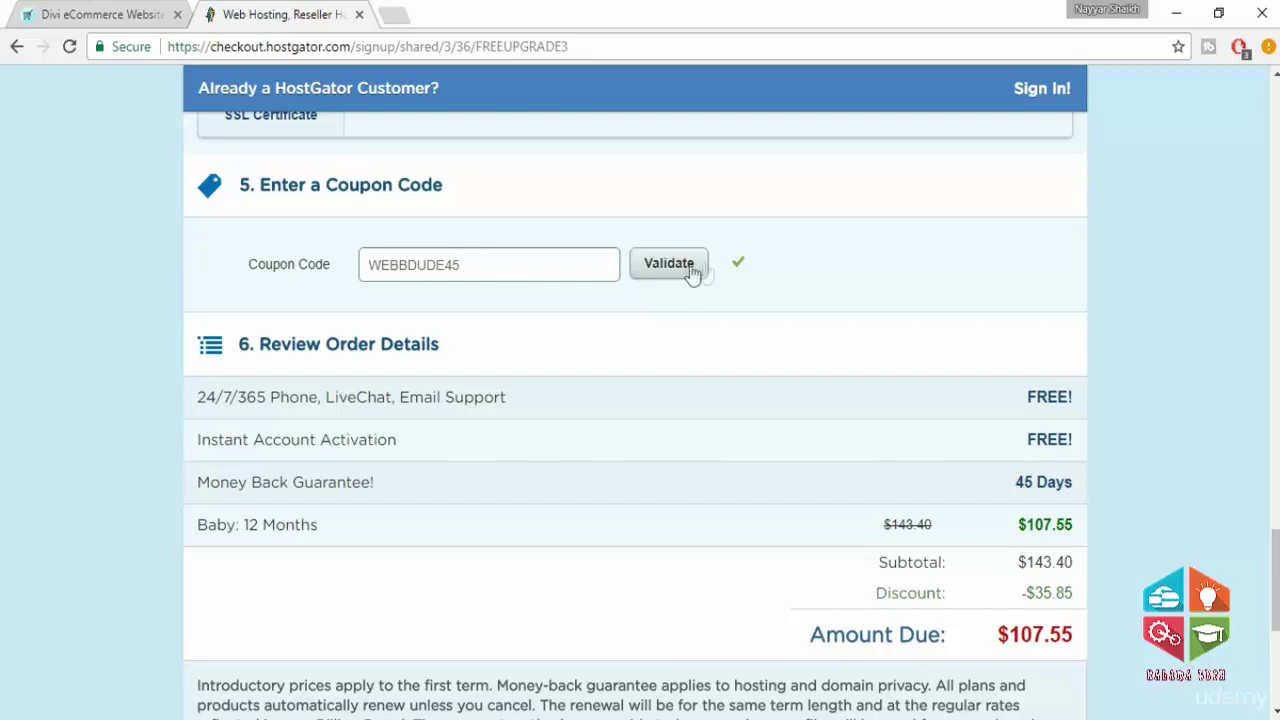
scroll(957, 349, down, 4)
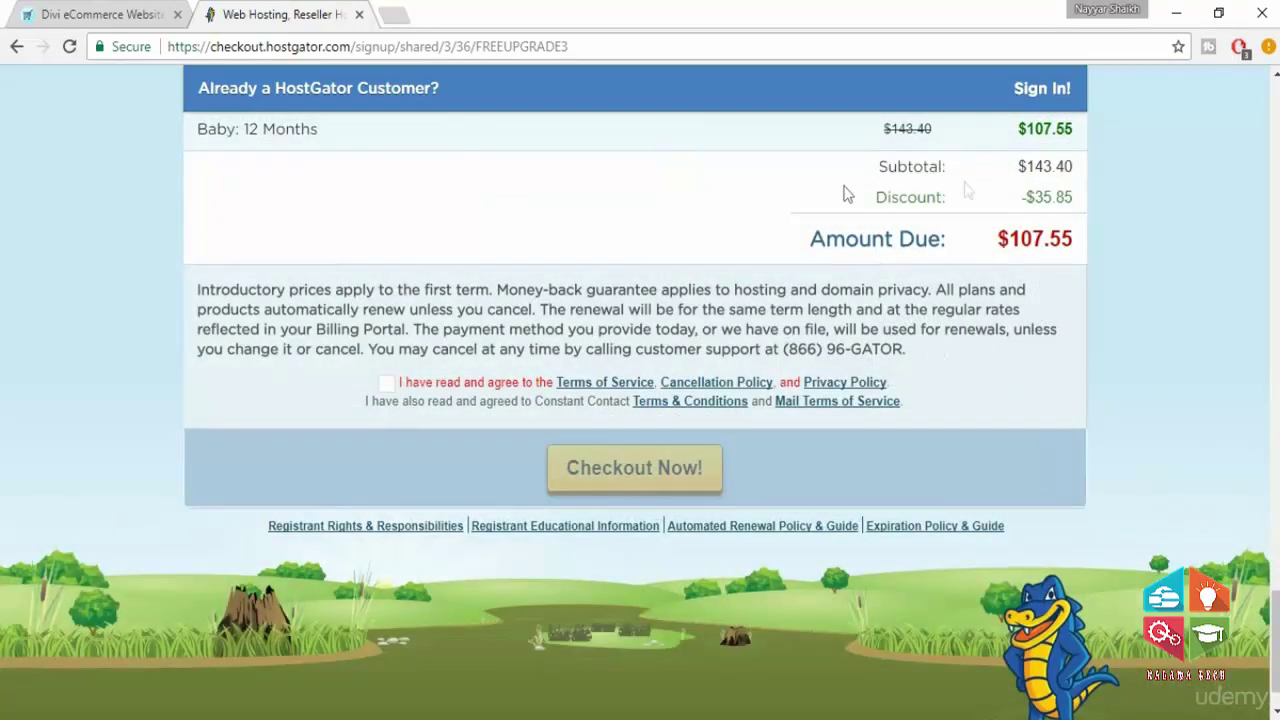
Step: Agree to the HostGator terms of service
click(388, 386)
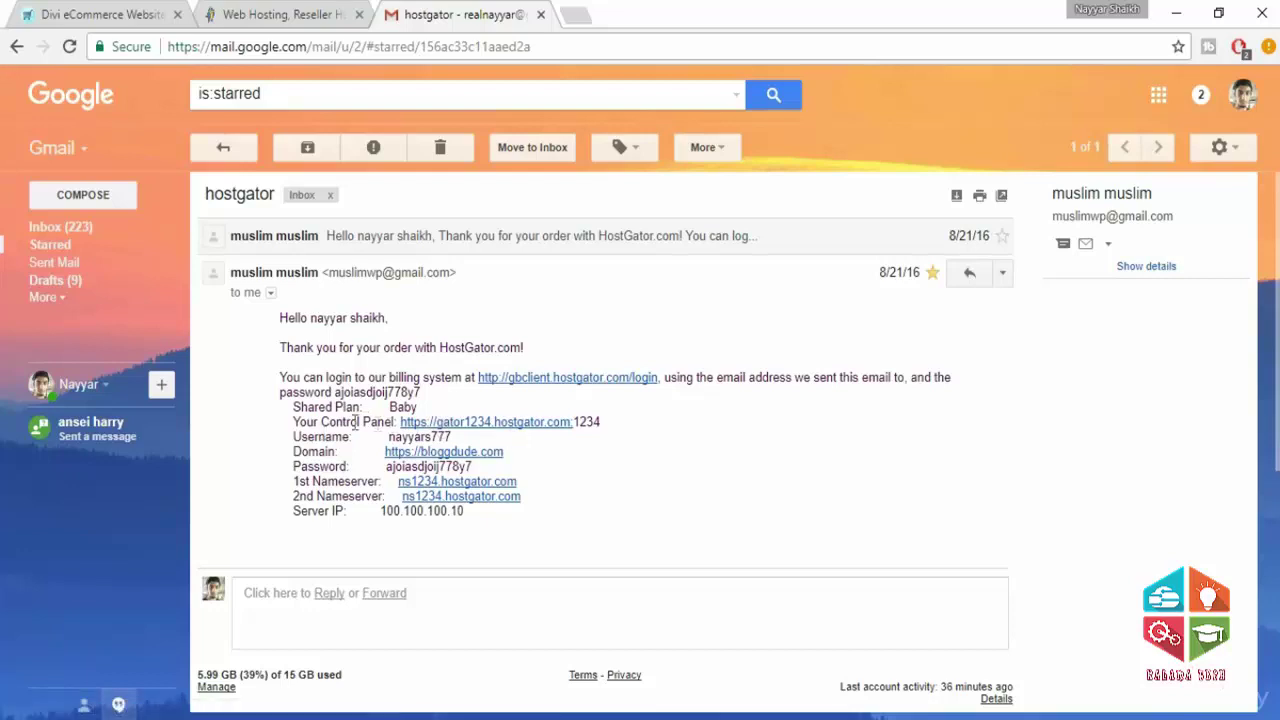
Step: Open the email's Control Panel link in a new tab to show the cPanel login page
right_click(537, 426)
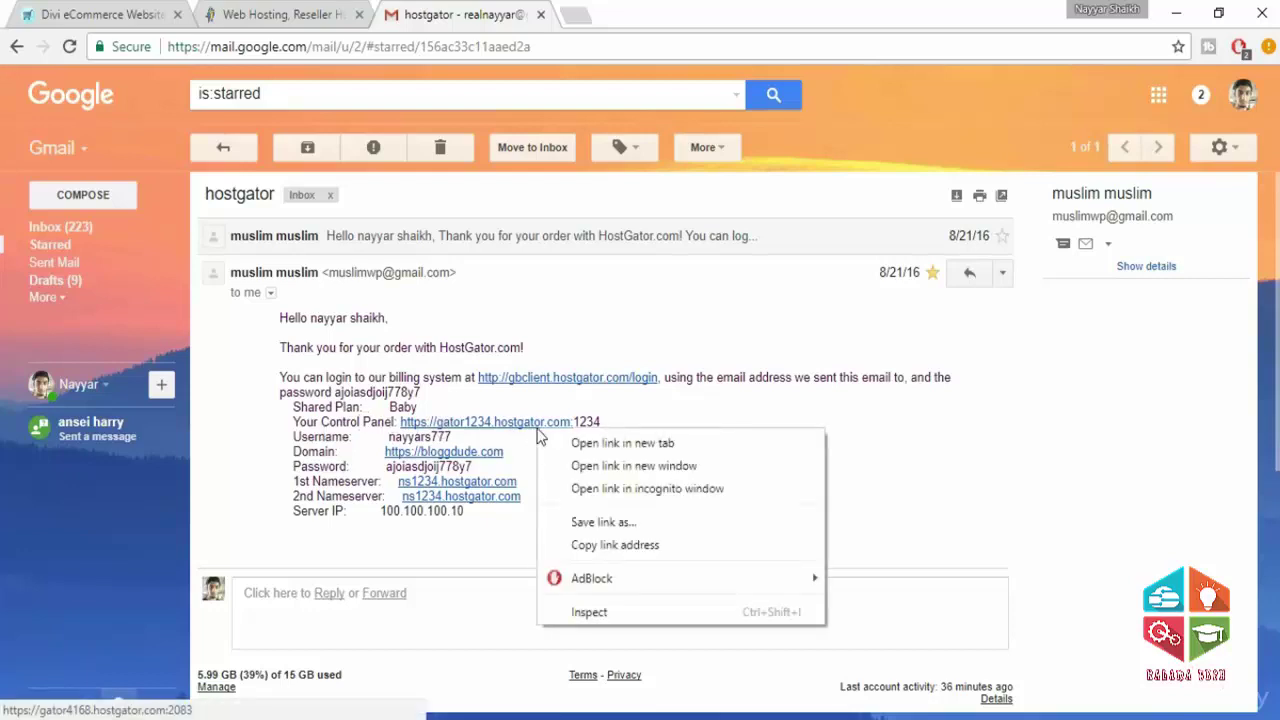
click(610, 446)
click(641, 10)
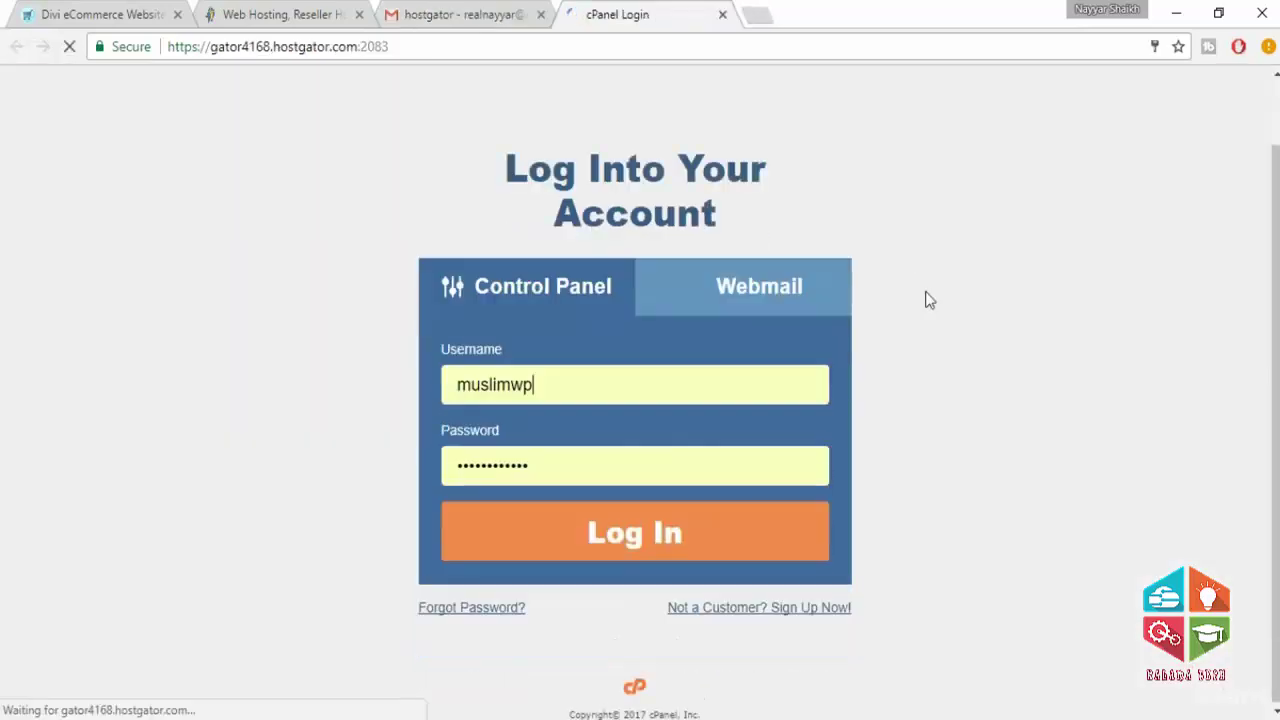